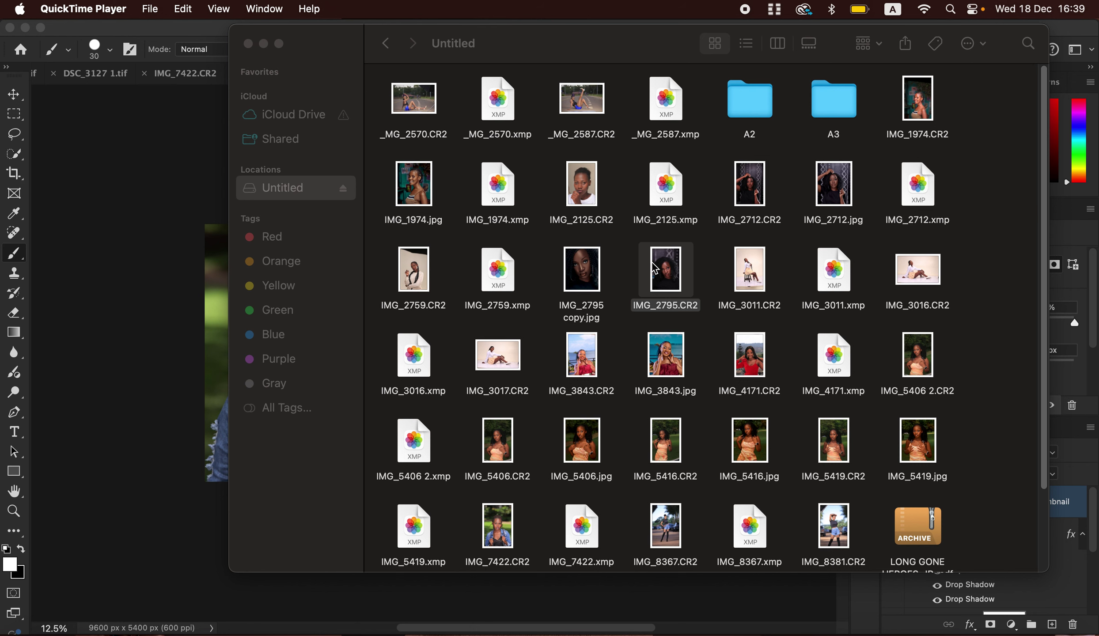
Step: Open the raw portrait IMG_2795.CR2 with Adobe Photoshop 2025
{"action": "right_click", "coordinate": [662, 266]}
{"action": "mouse_move", "coordinate": [709, 293]}
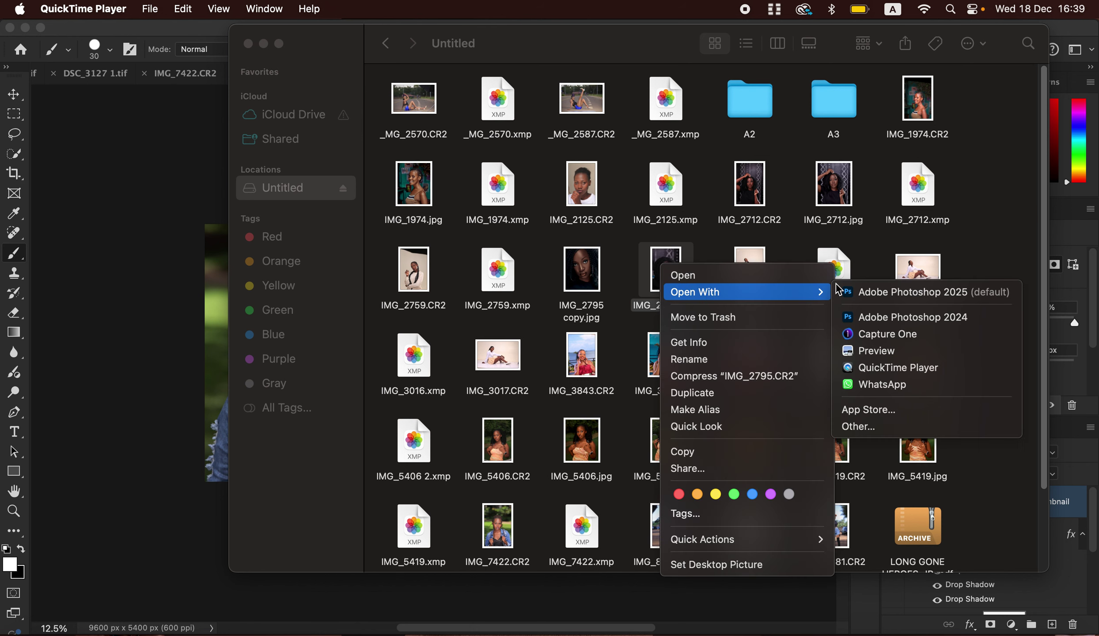
{"action": "left_click", "coordinate": [928, 293]}
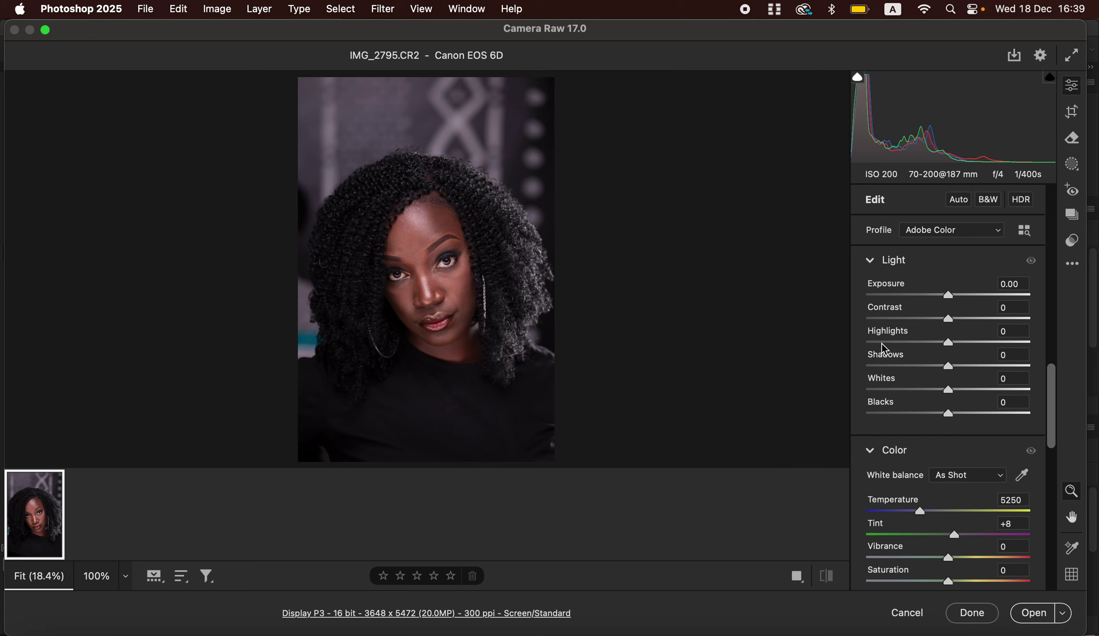
Step: Set Exposure to +0.25, Contrast +8, Highlights -54, Shadows +25, Whites -42 and Blacks -18 in the Light adjustments
{"action": "left_click_drag", "start_coordinate": [903, 343], "coordinate": [909, 345]}
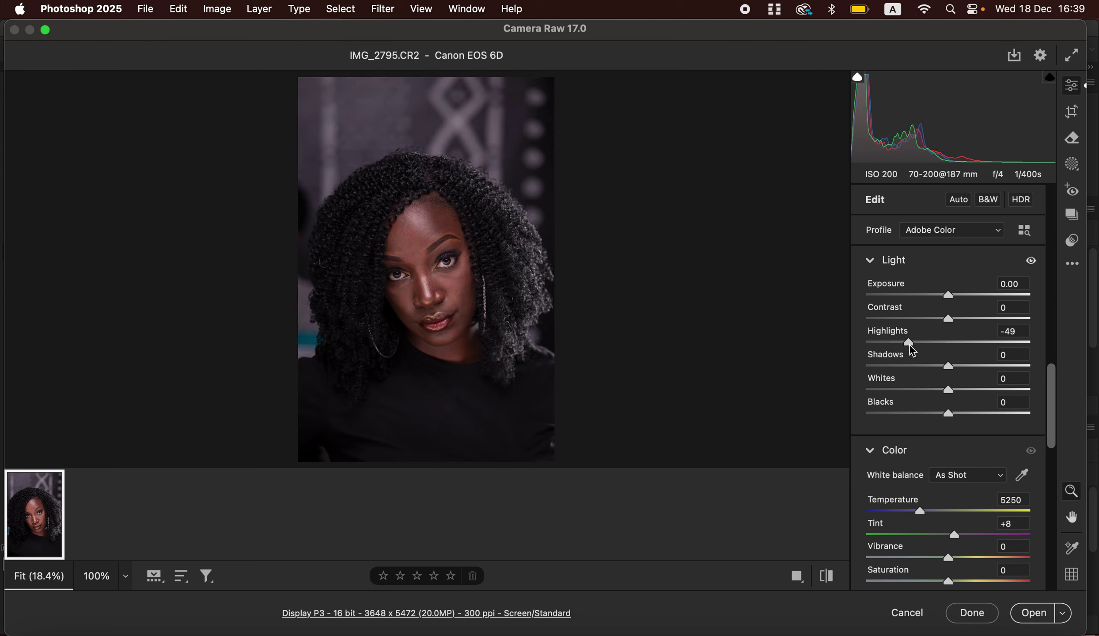
{"action": "left_click_drag", "start_coordinate": [935, 390], "coordinate": [969, 365]}
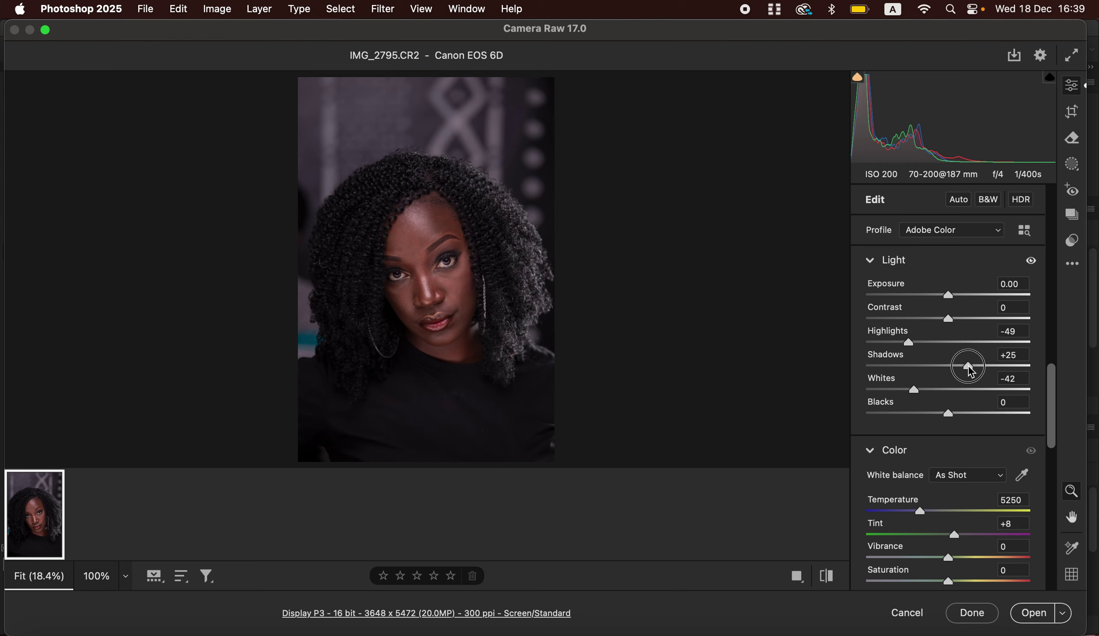
{"action": "left_click_drag", "start_coordinate": [948, 414], "coordinate": [933, 414]}
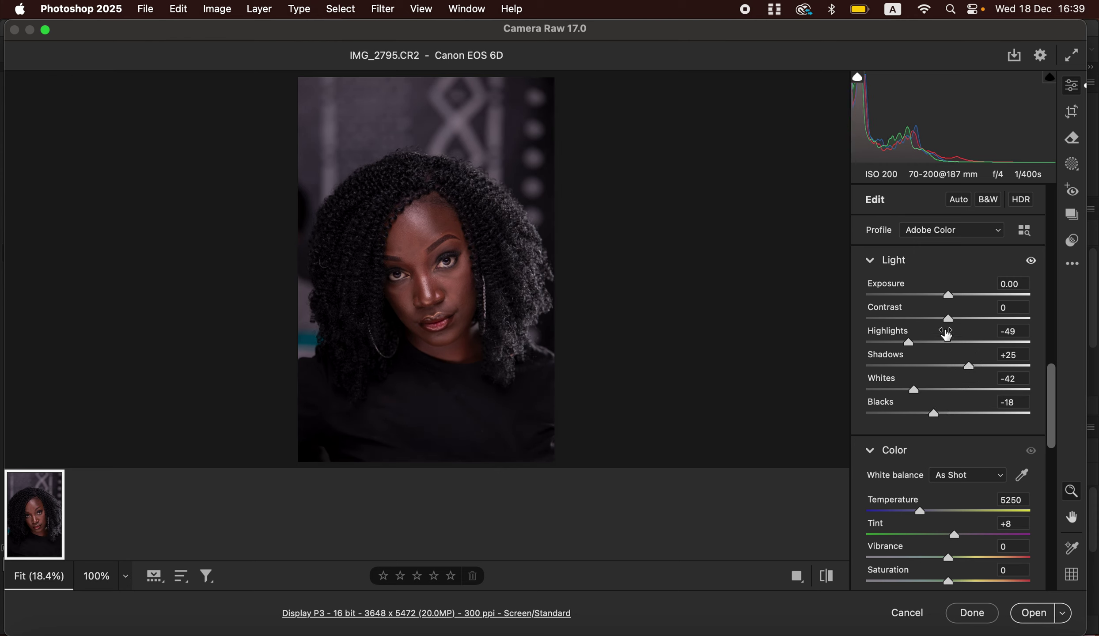
{"action": "left_click_drag", "start_coordinate": [948, 320], "coordinate": [952, 296]}
{"action": "left_click_drag", "start_coordinate": [908, 343], "coordinate": [905, 343]}
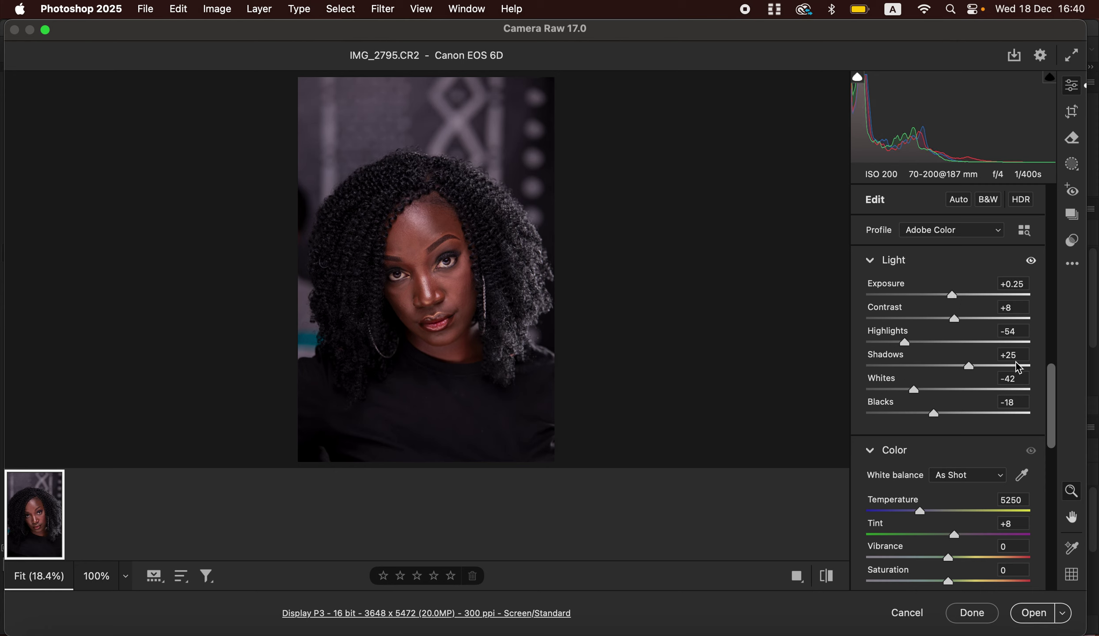
Step: Try shifting the Oranges hue toward negative values in the HSL Color Mixer
{"action": "left_click_drag", "start_coordinate": [1054, 405], "coordinate": [1058, 357]}
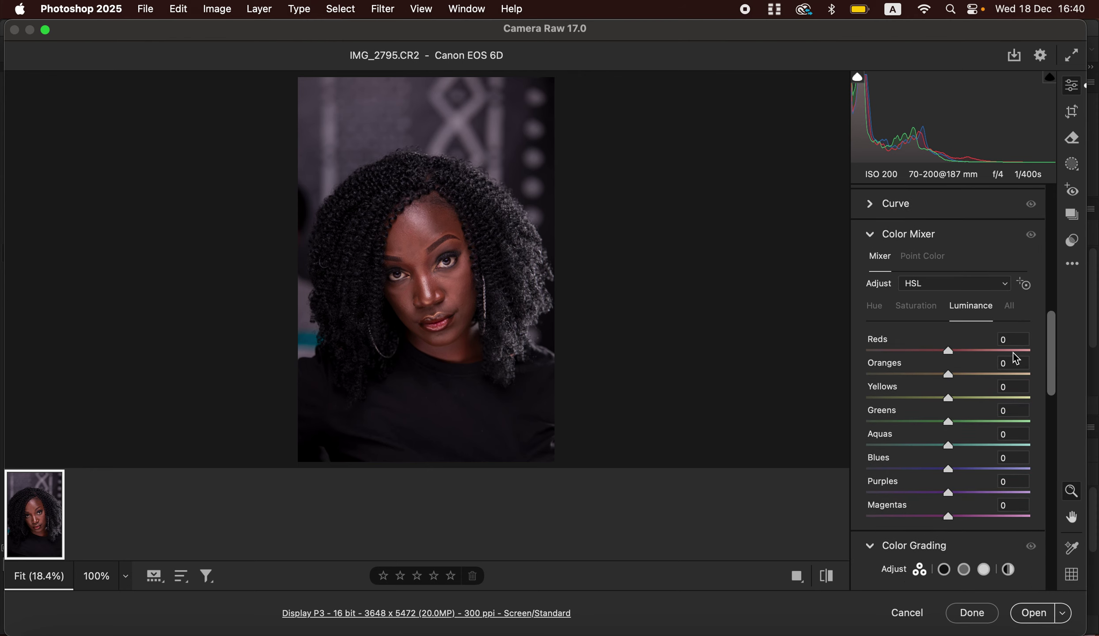
{"action": "left_click", "coordinate": [881, 308]}
{"action": "left_click", "coordinate": [910, 307]}
{"action": "left_click", "coordinate": [958, 313]}
{"action": "left_click", "coordinate": [877, 309]}
{"action": "left_click", "coordinate": [947, 375]}
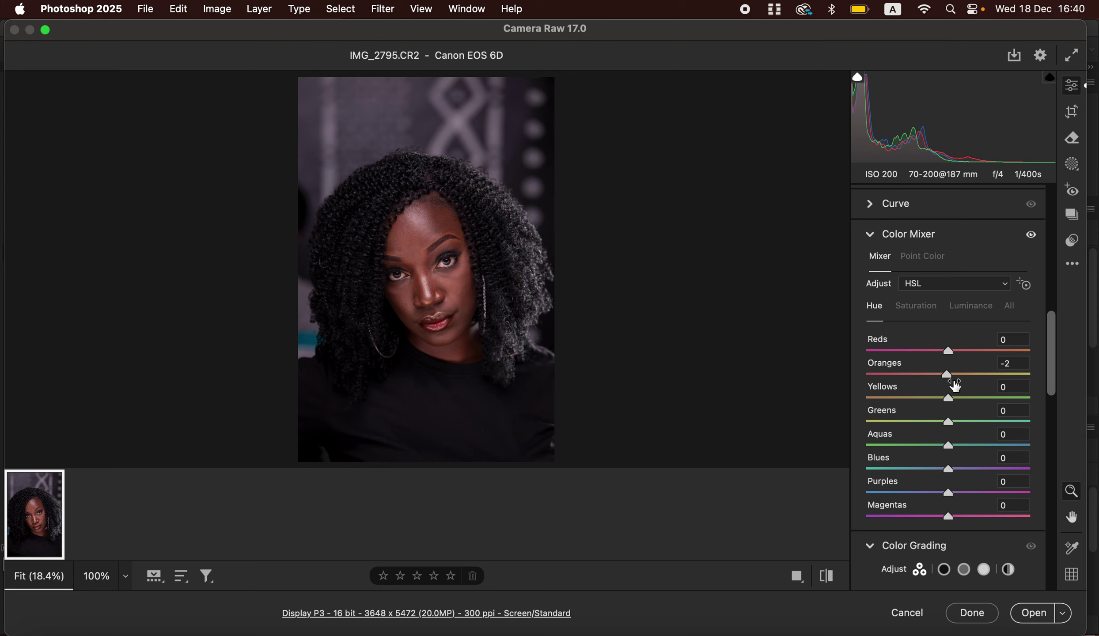
{"action": "left_click_drag", "start_coordinate": [947, 376], "coordinate": [913, 380]}
Step: Try raising the Oranges saturation to +41 in the Color Mixer and reset it
{"action": "left_click", "coordinate": [922, 307]}
{"action": "left_click", "coordinate": [1016, 375]}
{"action": "left_click_drag", "start_coordinate": [1016, 376], "coordinate": [981, 377]}
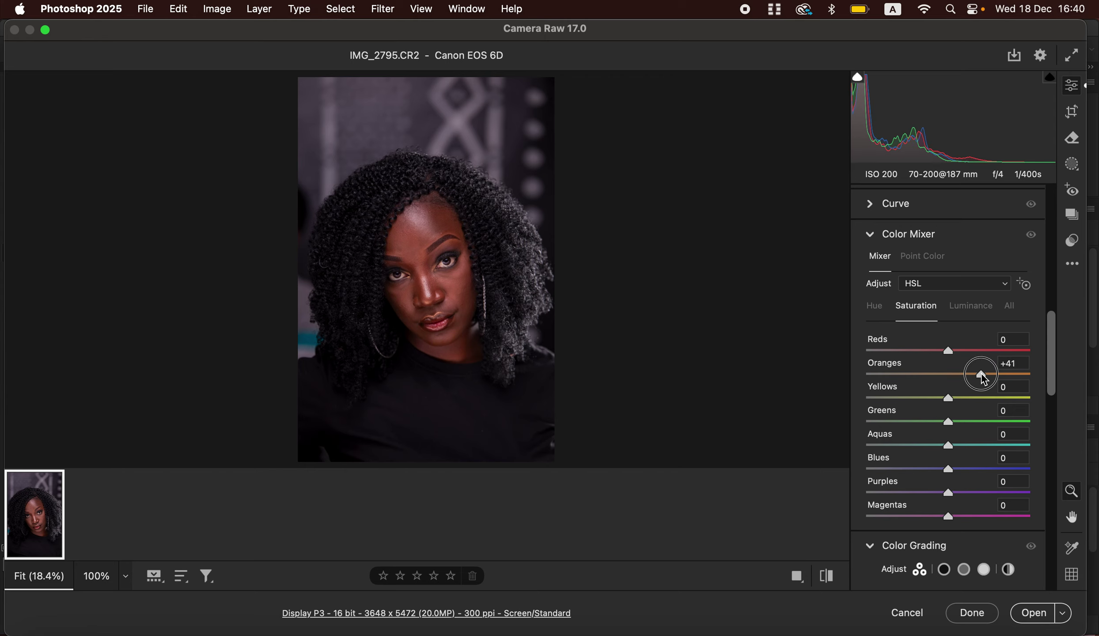
{"action": "double_click", "coordinate": [978, 375]}
Step: Darken the skin slightly by setting the Oranges luminance to -9 in the Color Mixer
{"action": "left_click", "coordinate": [972, 309]}
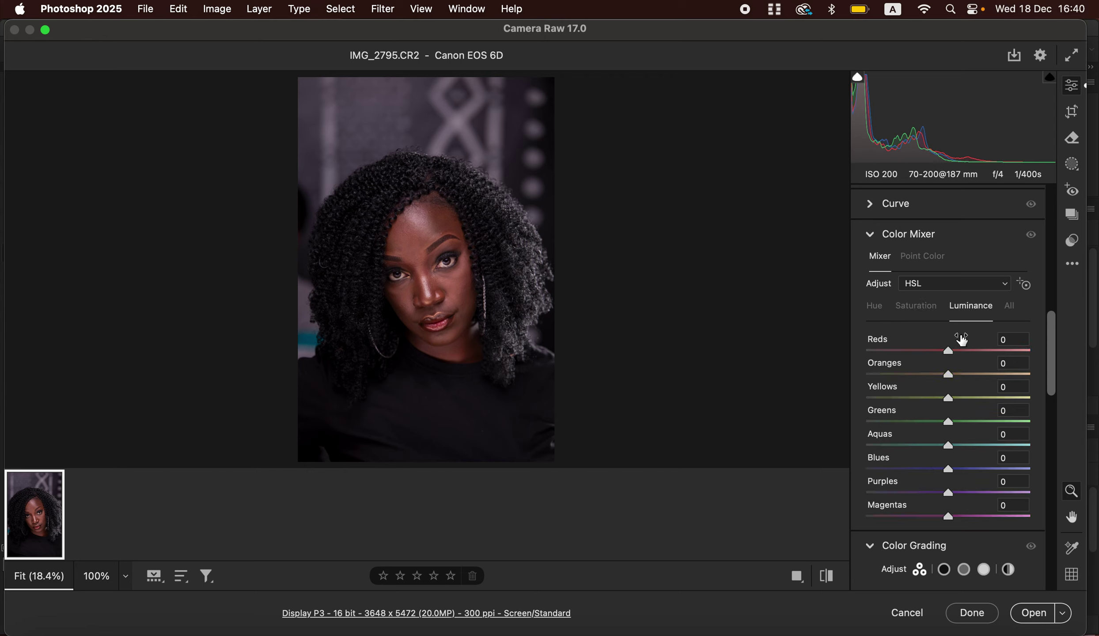
{"action": "left_click_drag", "start_coordinate": [950, 375], "coordinate": [913, 376]}
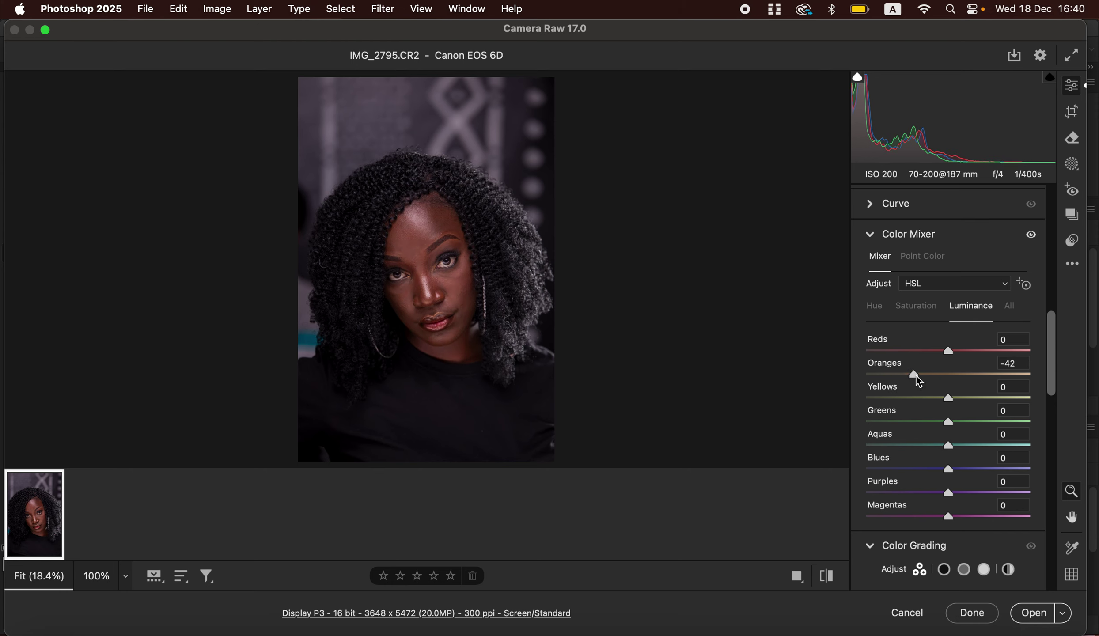
{"action": "double_click", "coordinate": [914, 375]}
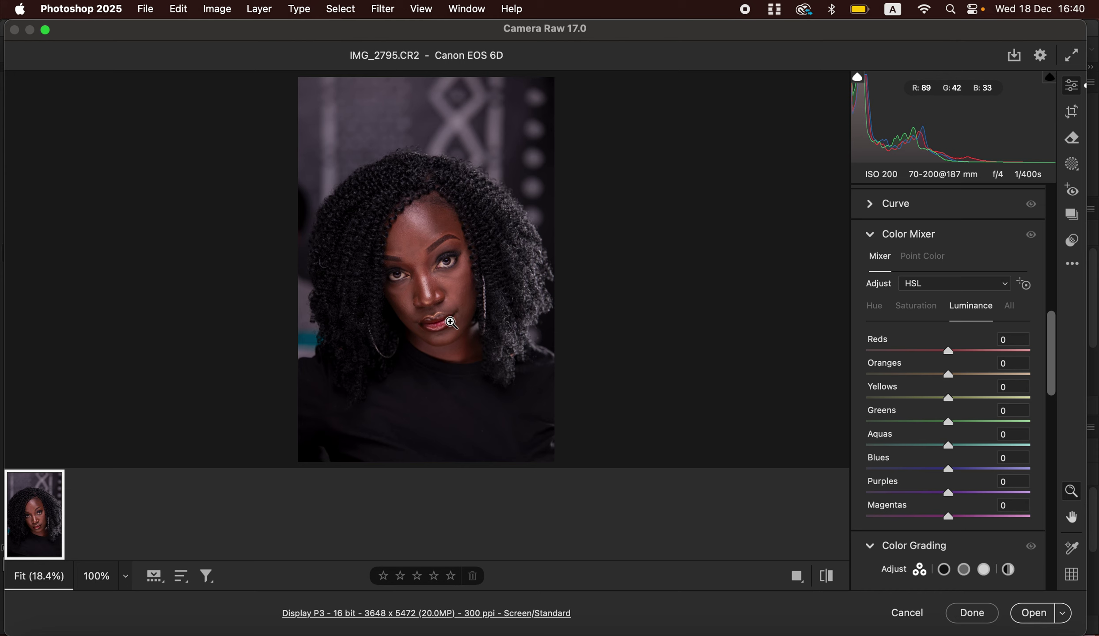
{"action": "left_click_drag", "start_coordinate": [947, 374], "coordinate": [942, 374]}
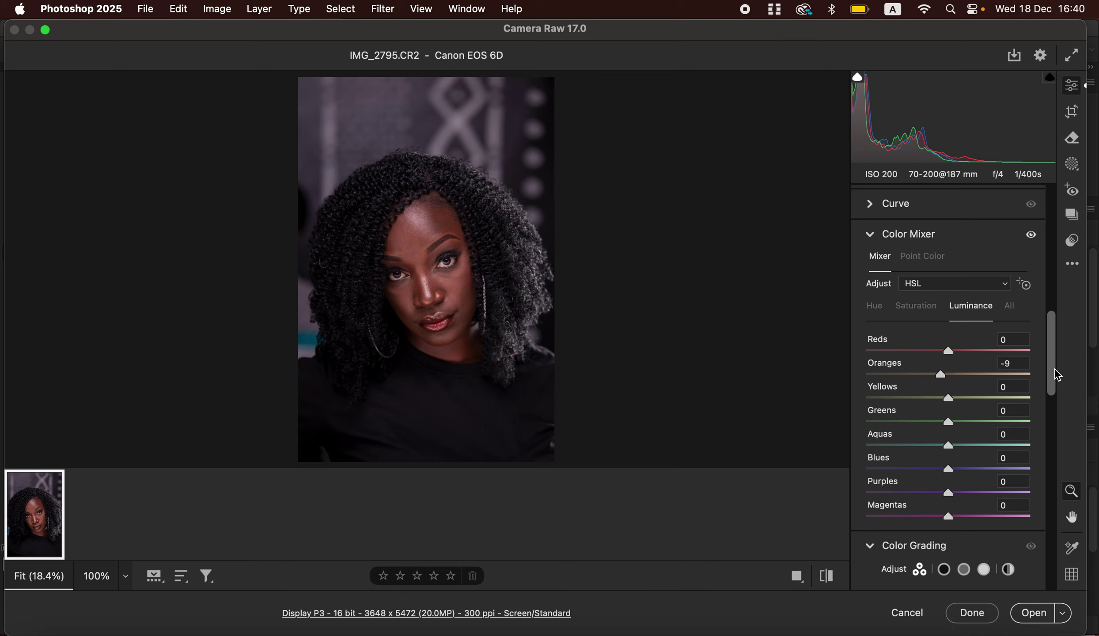
Step: Compare the before and after views of the raw adjustments
{"action": "left_click_drag", "start_coordinate": [1057, 375], "coordinate": [1057, 250]}
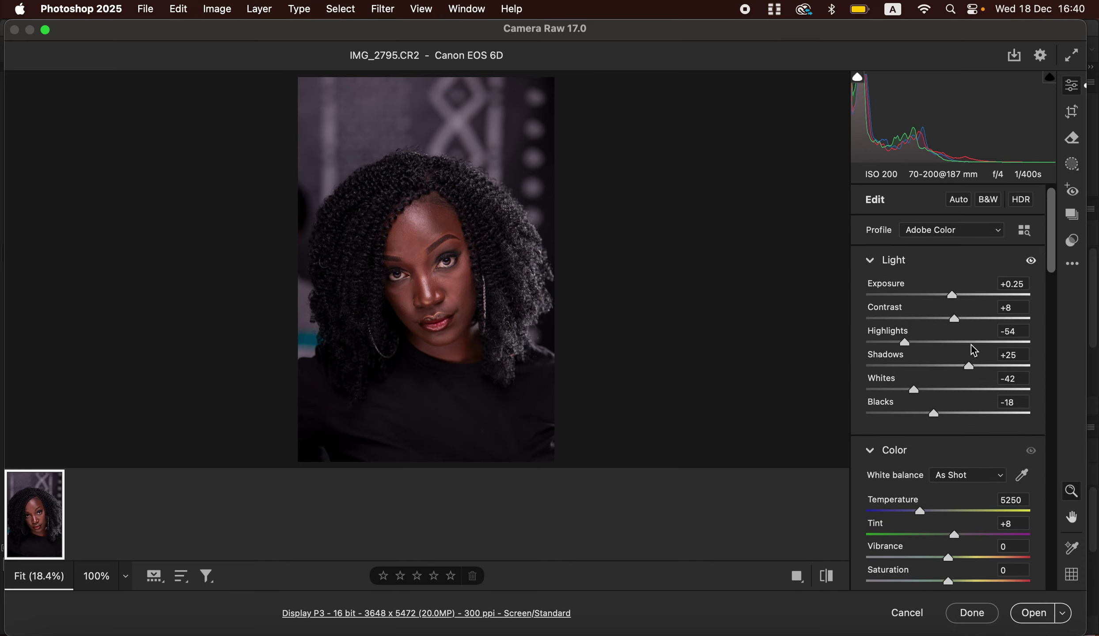
{"action": "left_click", "coordinate": [827, 577]}
{"action": "left_click", "coordinate": [829, 576]}
{"action": "left_click", "coordinate": [829, 576]}
Step: Raise the Exposure to +0.40 and open the adjusted raw image as a Photoshop document
{"action": "left_click_drag", "start_coordinate": [957, 301], "coordinate": [960, 302]}
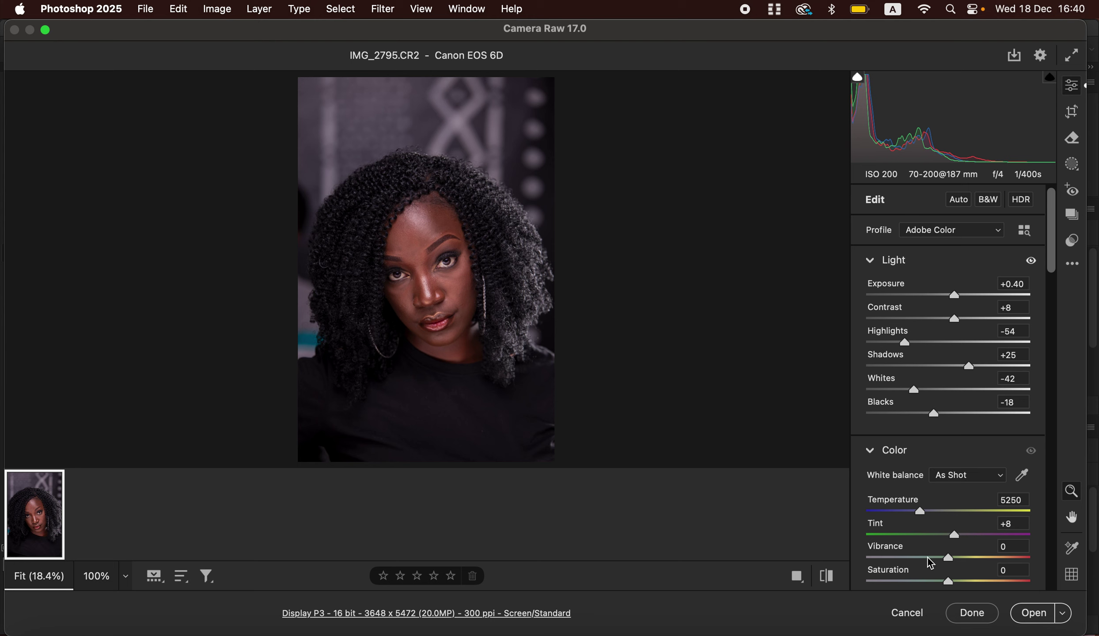
{"action": "left_click", "coordinate": [1033, 615]}
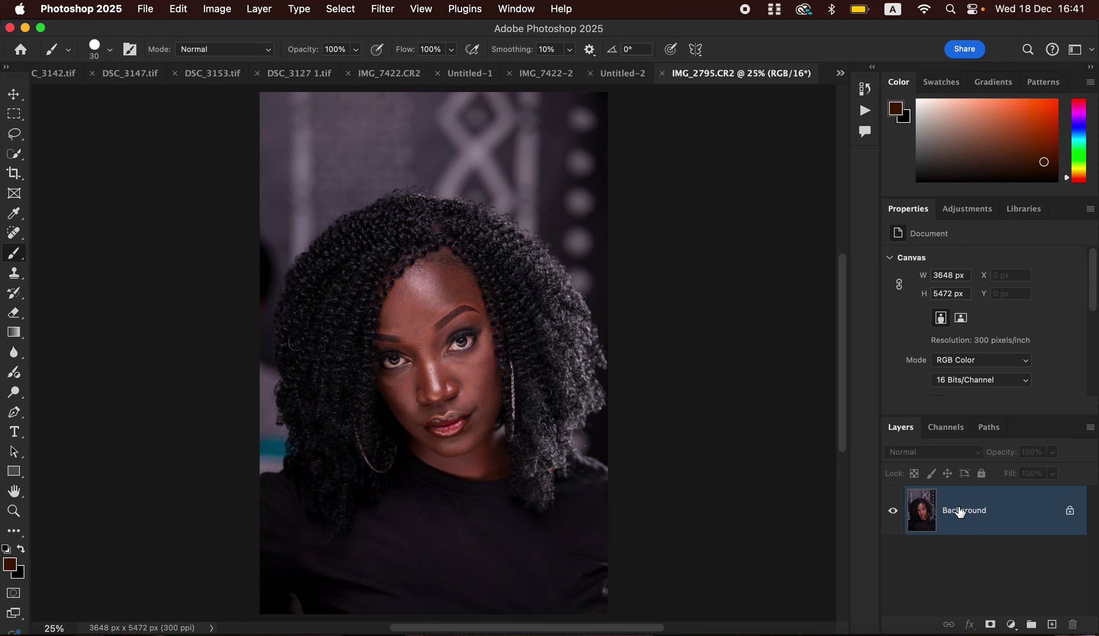
Step: Duplicate the Background layer and add an empty layer above the copy in Color blend mode
{"action": "key", "text": "super+j"}
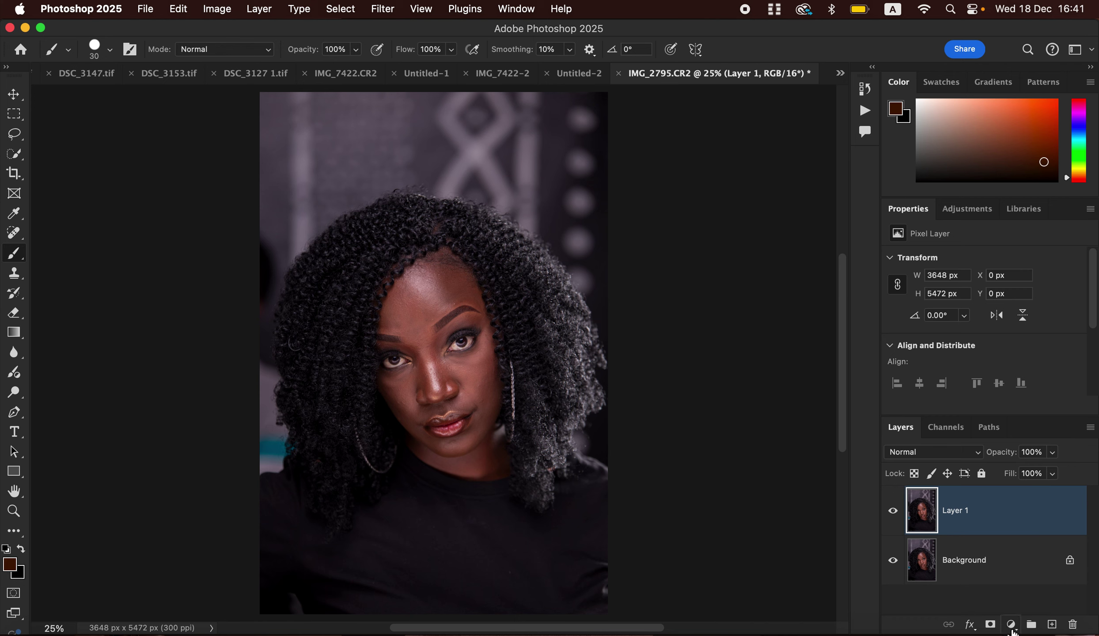
{"action": "left_click", "coordinate": [1052, 624]}
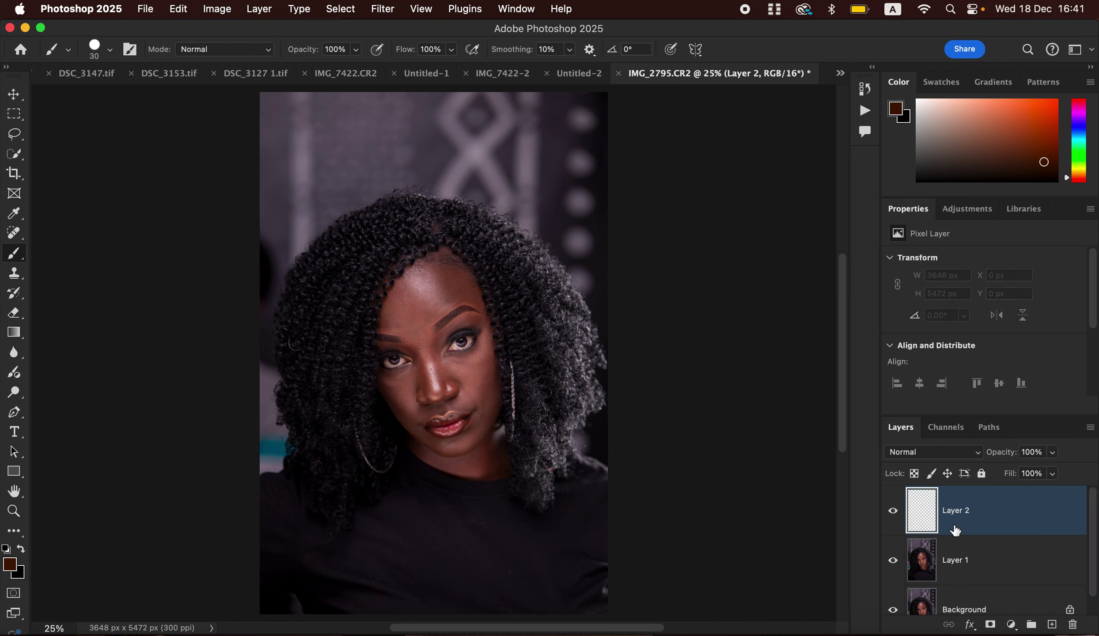
{"action": "left_click", "coordinate": [925, 453]}
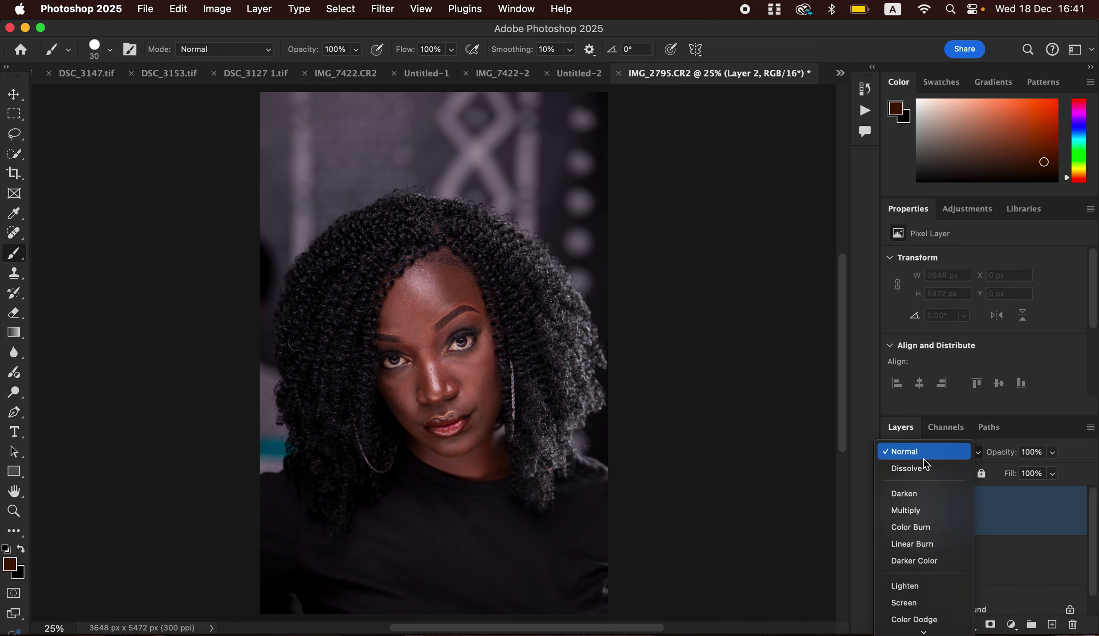
{"action": "mouse_move", "coordinate": [923, 630]}
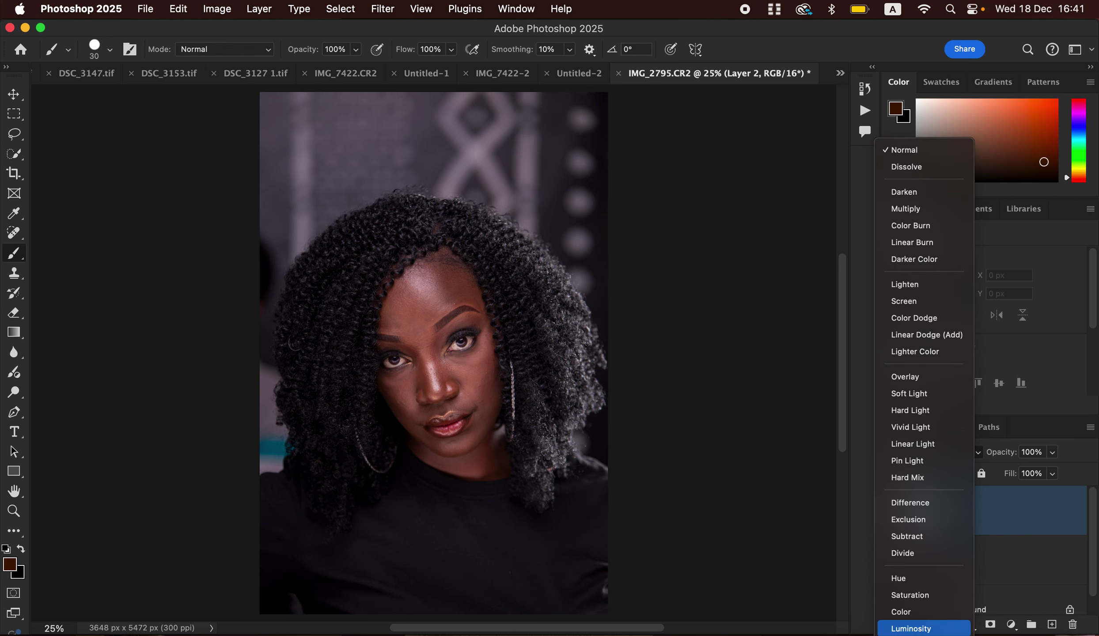
{"action": "left_click", "coordinate": [925, 612]}
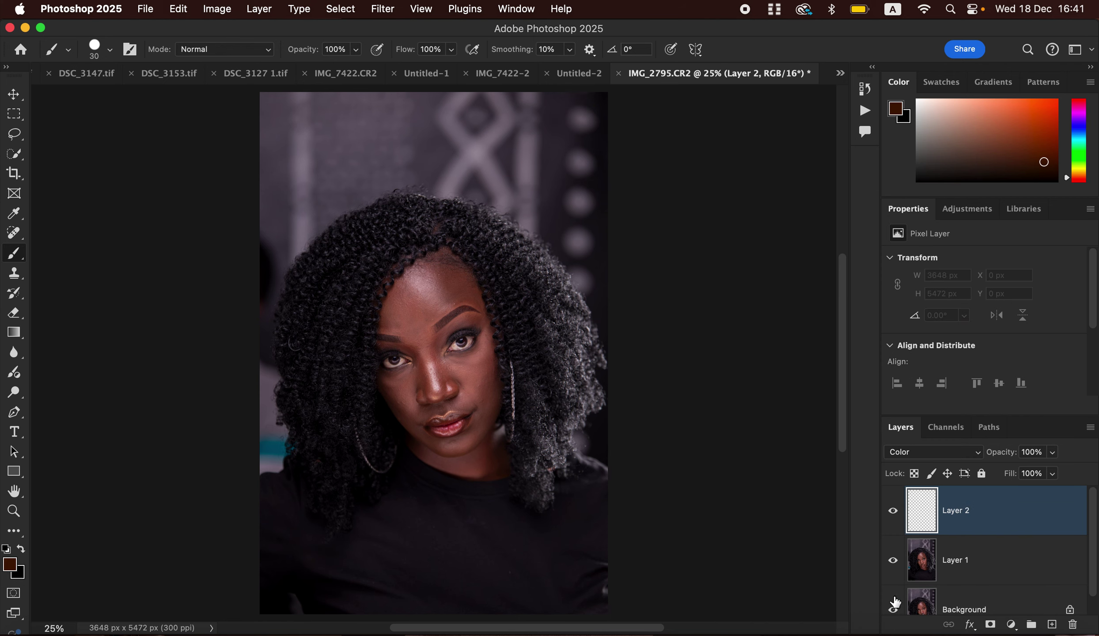
Step: Choose the Brush Tool and set its hardness to 0%
{"action": "right_click", "coordinate": [14, 254]}
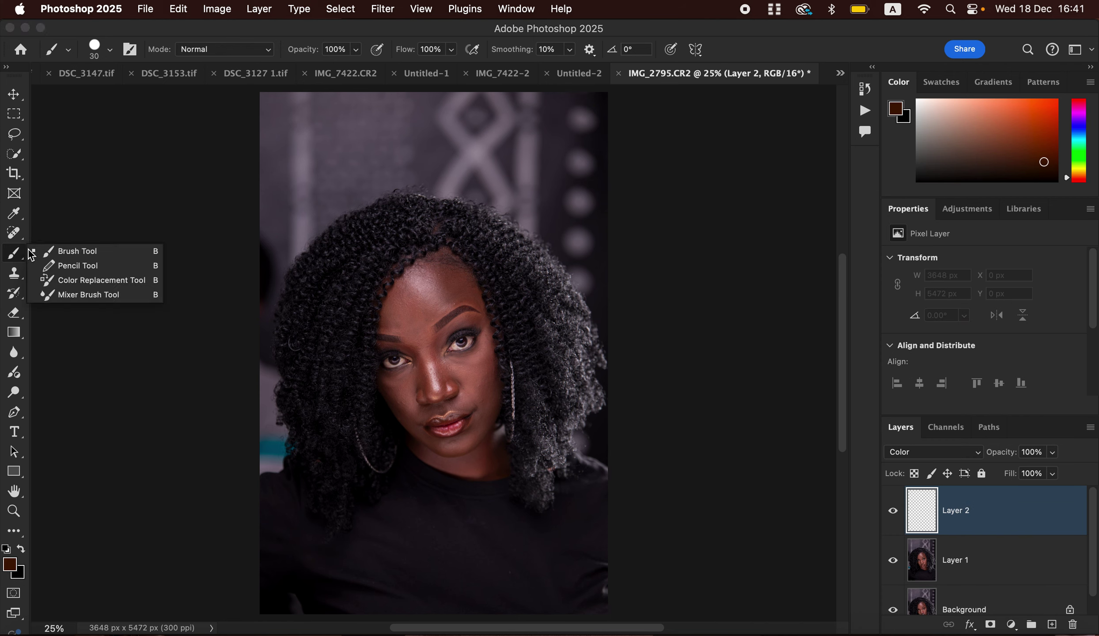
{"action": "left_click", "coordinate": [70, 253]}
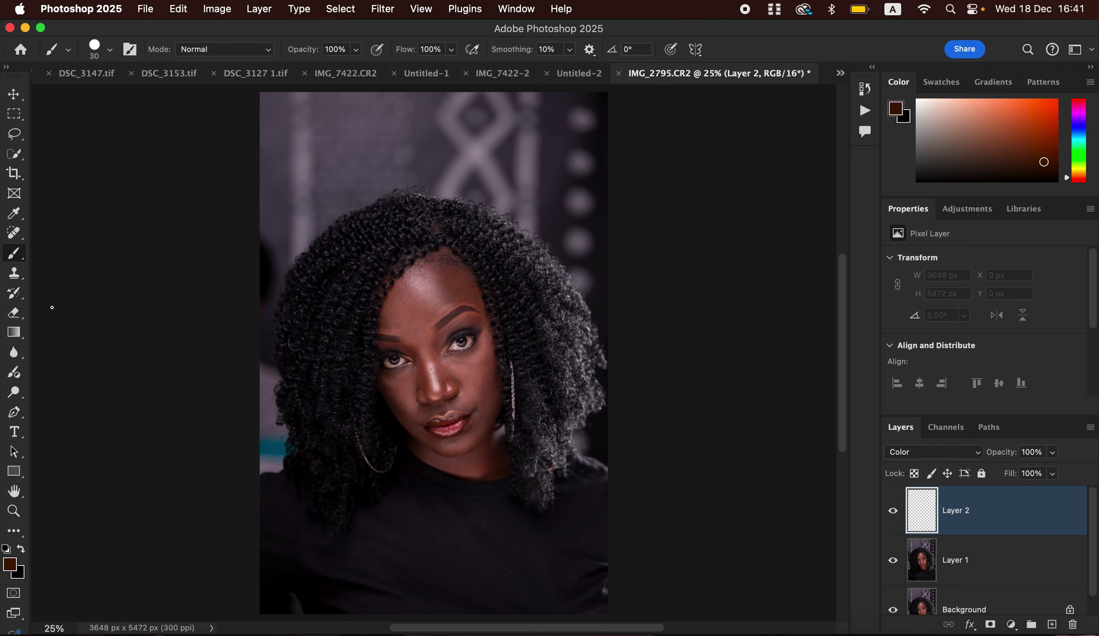
{"action": "right_click", "coordinate": [18, 253]}
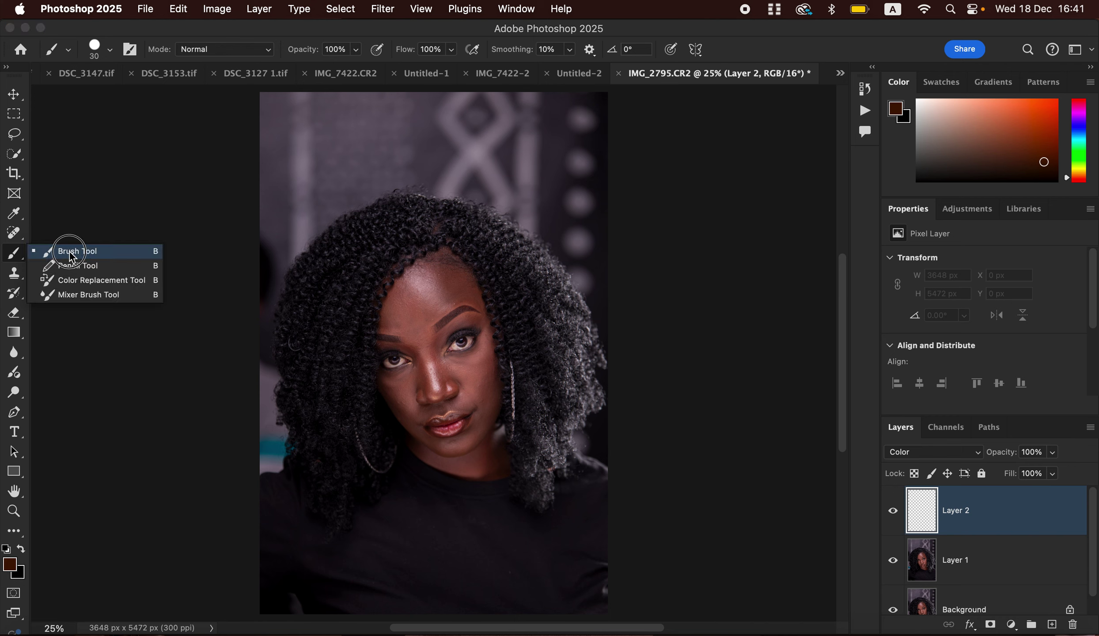
{"action": "left_click", "coordinate": [72, 253]}
{"action": "left_click", "coordinate": [106, 50]}
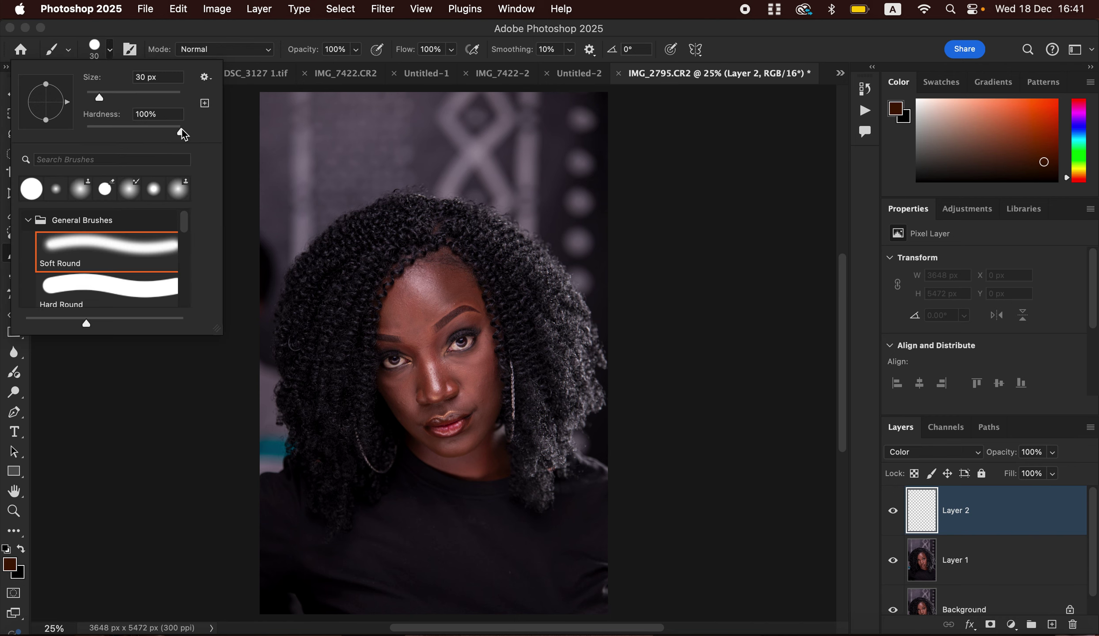
{"action": "left_click_drag", "start_coordinate": [181, 133], "coordinate": [84, 132]}
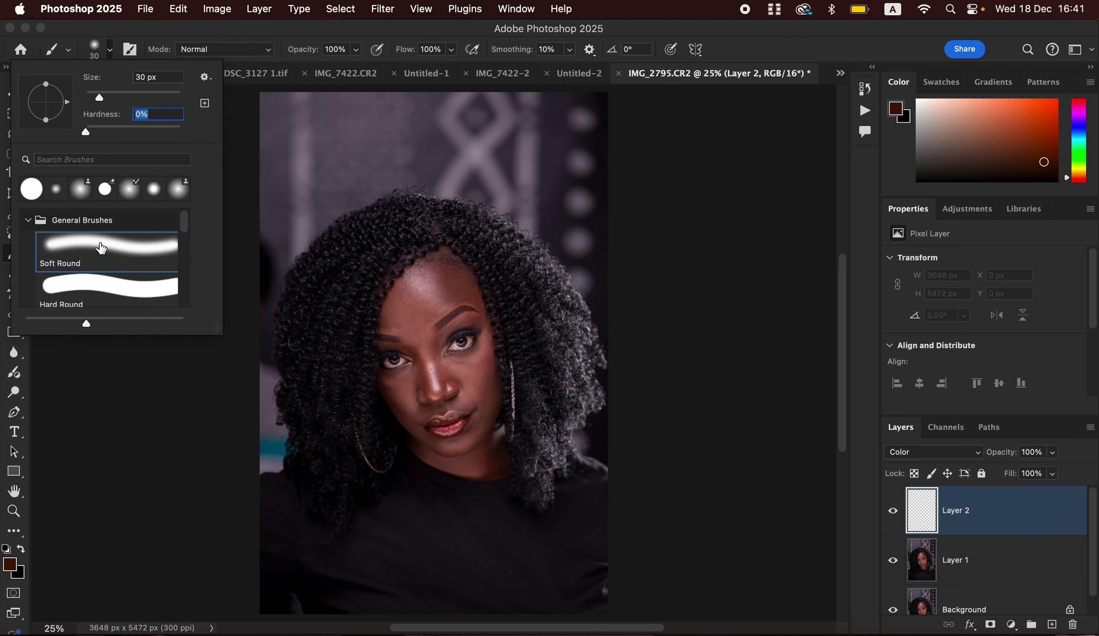
{"action": "left_click", "coordinate": [206, 50]}
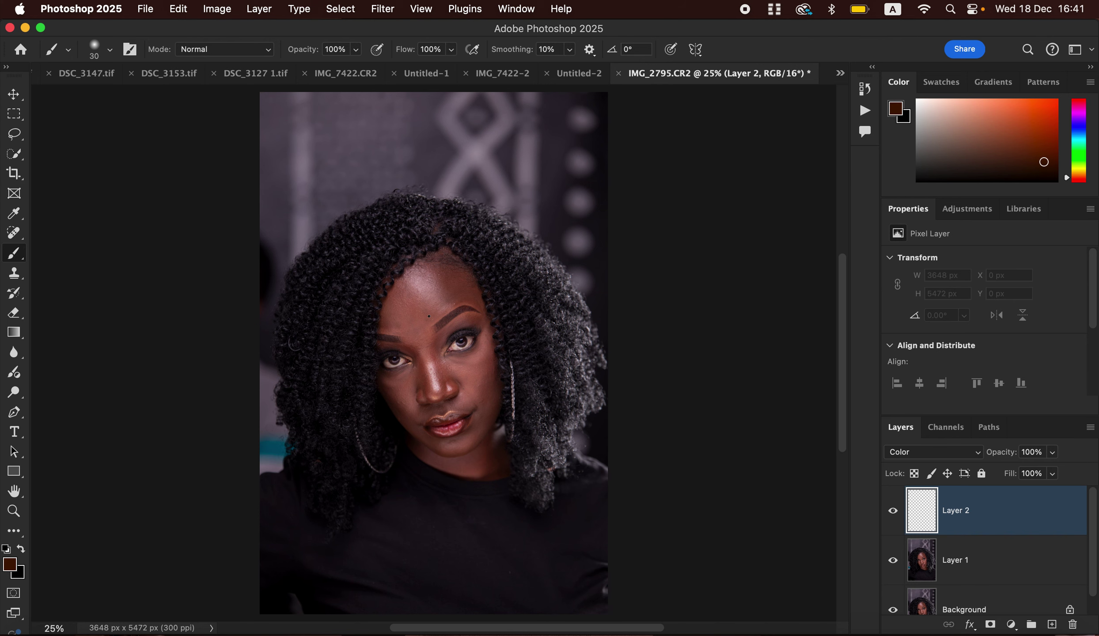
Step: Sample and compare skin tones on the forehead, between the eyebrows and beside the outer end of the arched eyebrow
{"action": "key", "text": "super+equal"}
{"action": "key", "text": "super+equal"}
{"action": "key", "text": "super+equal"}
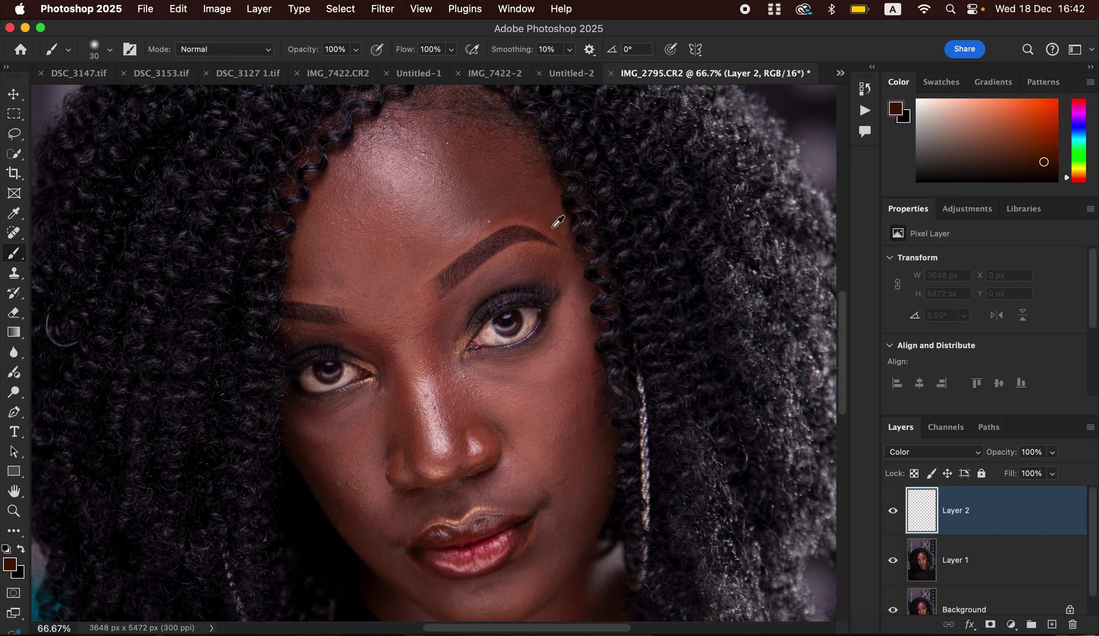
{"action": "left_click", "coordinate": [423, 261], "text": "alt"}
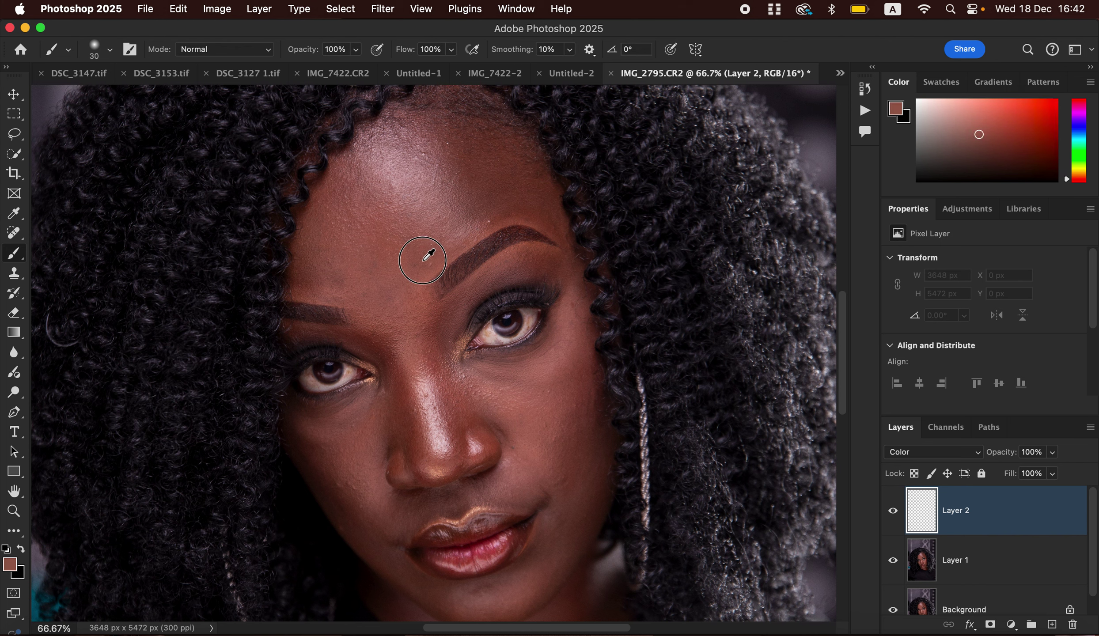
{"action": "left_click", "coordinate": [555, 228], "text": "alt"}
{"action": "left_click", "coordinate": [559, 224], "text": "alt"}
{"action": "left_click", "coordinate": [565, 226], "text": "alt"}
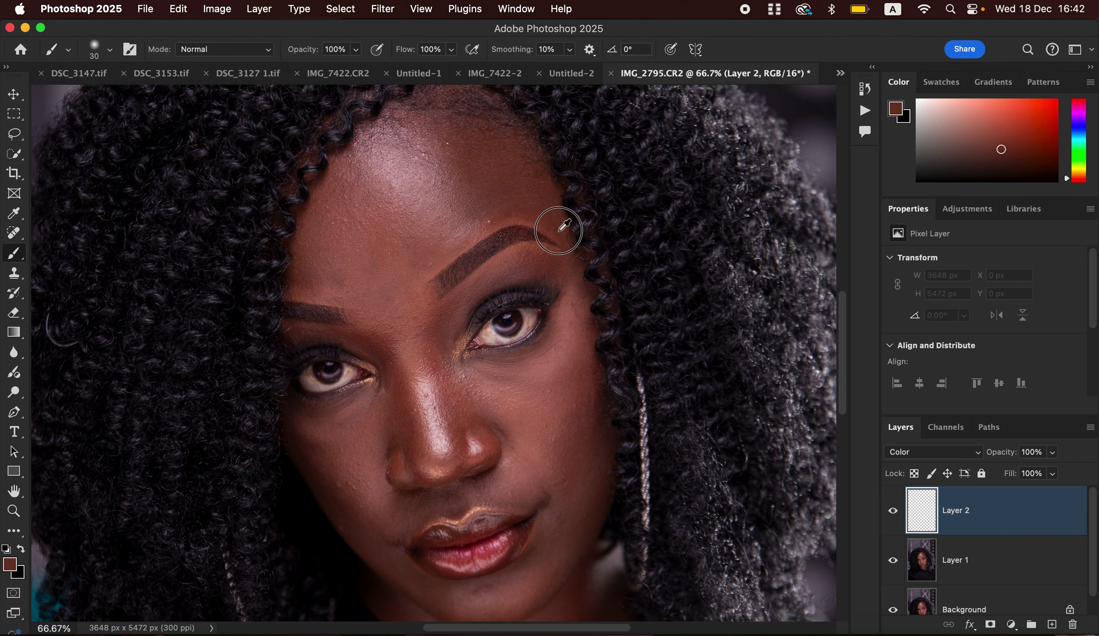
{"action": "left_click", "coordinate": [570, 271], "text": "alt"}
{"action": "left_click", "coordinate": [562, 235], "text": "alt"}
{"action": "left_click", "coordinate": [558, 235], "text": "alt"}
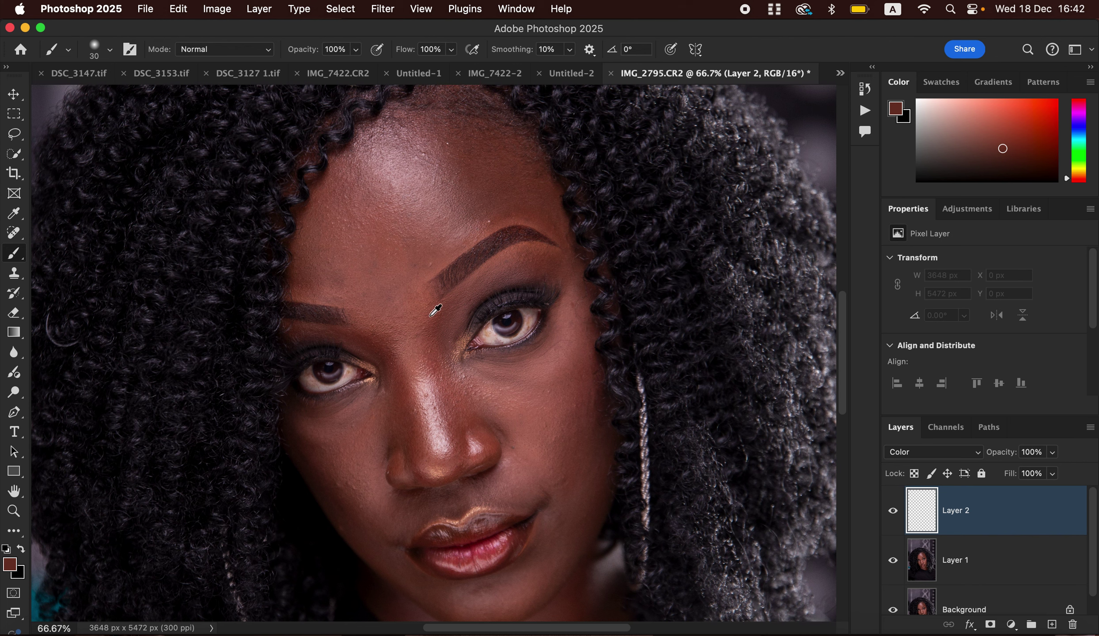
{"action": "left_click", "coordinate": [418, 309], "text": "alt"}
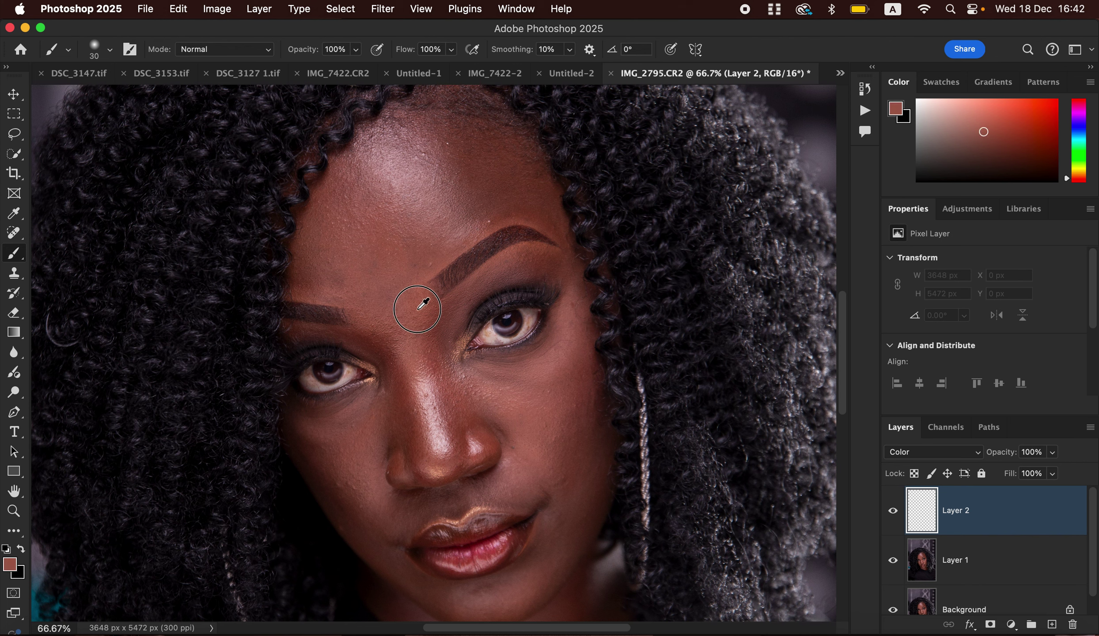
{"action": "left_click_drag", "start_coordinate": [418, 309], "coordinate": [422, 302]}
{"action": "left_click", "coordinate": [562, 204], "text": "alt"}
{"action": "left_click_drag", "start_coordinate": [562, 205], "coordinate": [567, 237]}
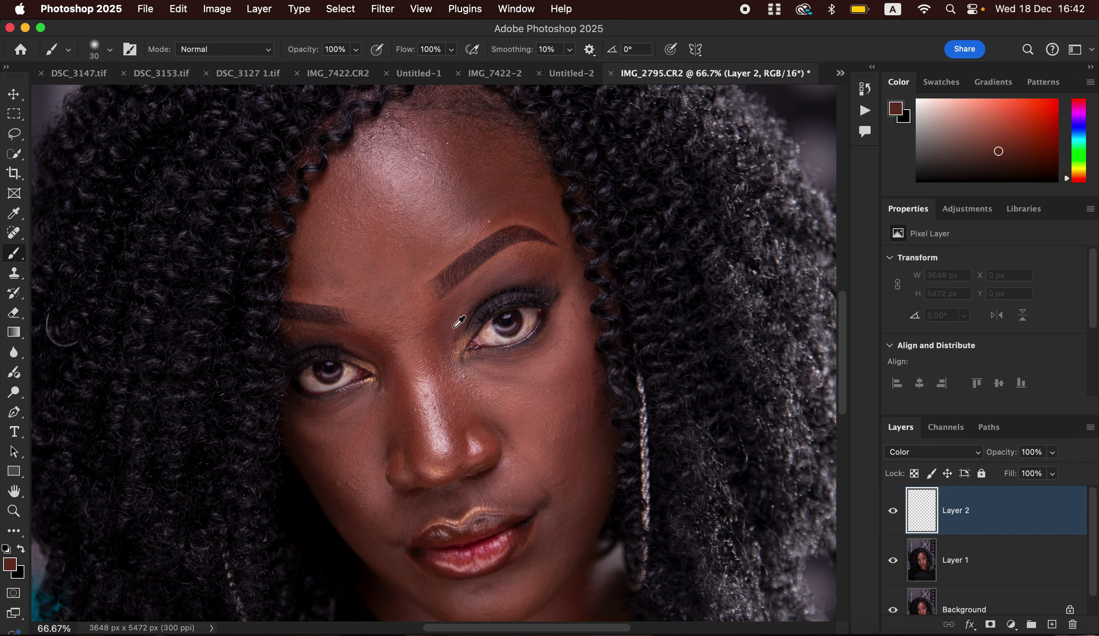
Step: Sample the lighter skin tone between the eyebrows as the brush color and enlarge the brush to 200 px
{"action": "left_click_drag", "start_coordinate": [421, 291], "coordinate": [426, 282]}
{"action": "key", "text": "bracketright"}
{"action": "key", "text": "bracketright"}
{"action": "key", "text": "bracketright"}
{"action": "key", "text": "bracketright"}
{"action": "key", "text": "bracketright"}
{"action": "key", "text": "bracketright"}
{"action": "key", "text": "bracketright"}
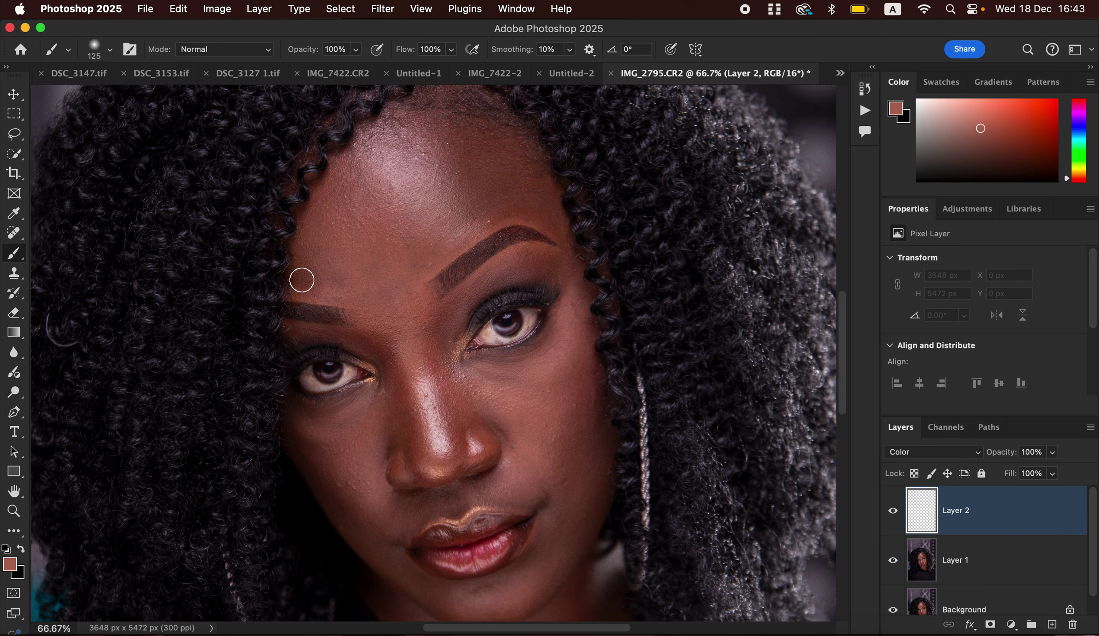
{"action": "key", "text": "super+minus"}
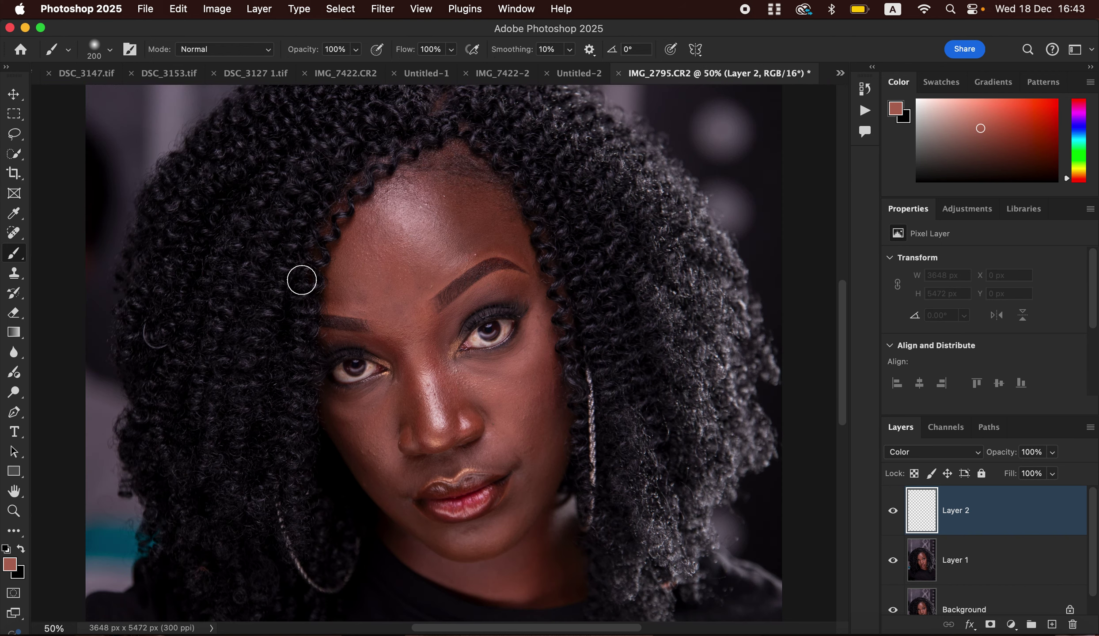
Step: Paint the sampled skin tone over the forehead, nose, cheeks, chin and neck with an enlarged soft brush
{"action": "key", "text": "bracketright"}
{"action": "key", "text": "bracketright"}
{"action": "key", "text": "bracketright"}
{"action": "key", "text": "bracketright"}
{"action": "key", "text": "bracketleft"}
{"action": "mouse_move", "coordinate": [409, 264]}
{"action": "left_mouse_down"}
{"action": "mouse_move", "coordinate": [404, 299]}
{"action": "mouse_move", "coordinate": [384, 267]}
{"action": "mouse_move", "coordinate": [360, 283]}
{"action": "mouse_move", "coordinate": [424, 240]}
{"action": "mouse_move", "coordinate": [423, 254]}
{"action": "mouse_move", "coordinate": [435, 253]}
{"action": "mouse_move", "coordinate": [428, 227]}
{"action": "mouse_move", "coordinate": [379, 247]}
{"action": "mouse_move", "coordinate": [381, 230]}
{"action": "mouse_move", "coordinate": [437, 229]}
{"action": "mouse_move", "coordinate": [440, 249]}
{"action": "mouse_move", "coordinate": [474, 235]}
{"action": "mouse_move", "coordinate": [418, 276]}
{"action": "mouse_move", "coordinate": [484, 227]}
{"action": "mouse_move", "coordinate": [497, 237]}
{"action": "mouse_move", "coordinate": [492, 203]}
{"action": "mouse_move", "coordinate": [468, 184]}
{"action": "mouse_move", "coordinate": [429, 192]}
{"action": "mouse_move", "coordinate": [387, 241]}
{"action": "mouse_move", "coordinate": [375, 301]}
{"action": "mouse_move", "coordinate": [414, 347]}
{"action": "mouse_move", "coordinate": [439, 416]}
{"action": "mouse_move", "coordinate": [531, 352]}
{"action": "mouse_move", "coordinate": [535, 418]}
{"action": "mouse_move", "coordinate": [418, 454]}
{"action": "mouse_move", "coordinate": [380, 412]}
{"action": "mouse_move", "coordinate": [359, 416]}
{"action": "mouse_move", "coordinate": [392, 464]}
{"action": "mouse_move", "coordinate": [402, 459]}
{"action": "mouse_move", "coordinate": [392, 484]}
{"action": "mouse_move", "coordinate": [407, 462]}
{"action": "mouse_move", "coordinate": [482, 441]}
{"action": "mouse_move", "coordinate": [539, 443]}
{"action": "mouse_move", "coordinate": [517, 513]}
{"action": "mouse_move", "coordinate": [533, 544]}
{"action": "mouse_move", "coordinate": [546, 528]}
{"action": "mouse_move", "coordinate": [532, 581]}
{"action": "mouse_move", "coordinate": [434, 540]}
{"action": "mouse_move", "coordinate": [393, 504]}
{"action": "mouse_move", "coordinate": [508, 539]}
{"action": "mouse_move", "coordinate": [528, 503]}
{"action": "mouse_move", "coordinate": [537, 540]}
{"action": "mouse_move", "coordinate": [549, 510]}
{"action": "mouse_move", "coordinate": [561, 521]}
{"action": "mouse_move", "coordinate": [550, 560]}
{"action": "mouse_move", "coordinate": [497, 582]}
{"action": "mouse_move", "coordinate": [454, 559]}
{"action": "mouse_move", "coordinate": [345, 428]}
{"action": "mouse_move", "coordinate": [360, 446]}
{"action": "left_mouse_up"}
Step: Reduce the brush to 150 px and smaller and fill in the cheek edges, brow area, upper eyelids and around the mouth
{"action": "key", "text": "bracketleft"}
{"action": "key", "text": "bracketleft"}
{"action": "key", "text": "bracketleft"}
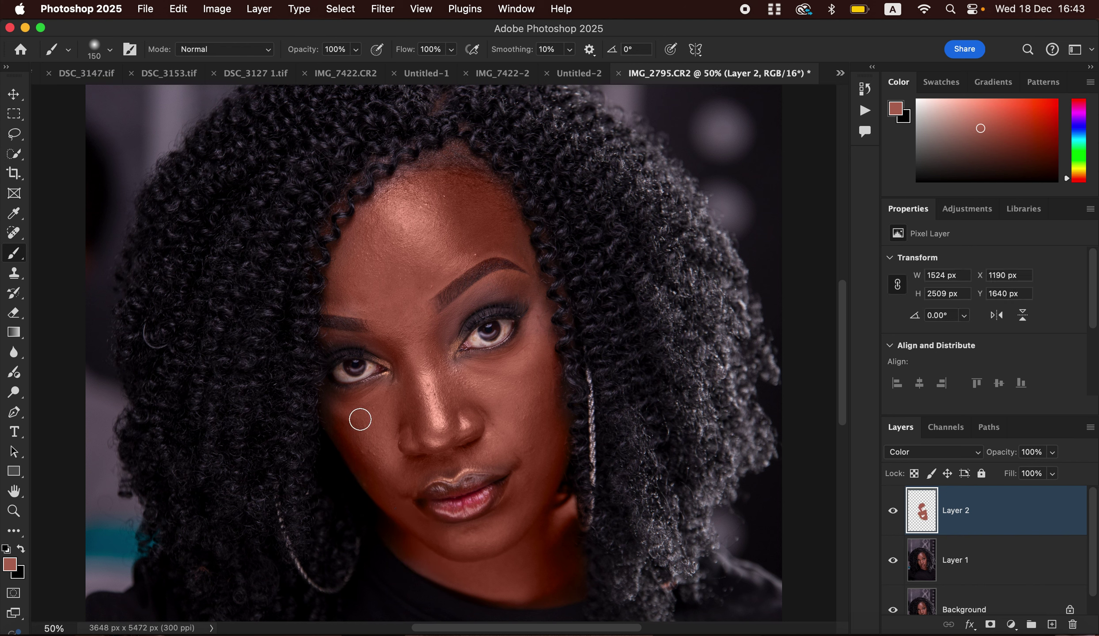
{"action": "mouse_move", "coordinate": [348, 407]}
{"action": "left_mouse_down"}
{"action": "mouse_move", "coordinate": [422, 374]}
{"action": "mouse_move", "coordinate": [397, 302]}
{"action": "mouse_move", "coordinate": [339, 304]}
{"action": "mouse_move", "coordinate": [375, 305]}
{"action": "mouse_move", "coordinate": [352, 284]}
{"action": "mouse_move", "coordinate": [371, 226]}
{"action": "mouse_move", "coordinate": [399, 191]}
{"action": "mouse_move", "coordinate": [383, 195]}
{"action": "mouse_move", "coordinate": [411, 178]}
{"action": "mouse_move", "coordinate": [451, 189]}
{"action": "mouse_move", "coordinate": [525, 257]}
{"action": "mouse_move", "coordinate": [489, 233]}
{"action": "mouse_move", "coordinate": [467, 237]}
{"action": "mouse_move", "coordinate": [512, 246]}
{"action": "left_mouse_up"}
{"action": "mouse_move", "coordinate": [538, 306]}
{"action": "left_mouse_down"}
{"action": "mouse_move", "coordinate": [542, 330]}
{"action": "mouse_move", "coordinate": [532, 288]}
{"action": "mouse_move", "coordinate": [550, 386]}
{"action": "mouse_move", "coordinate": [544, 520]}
{"action": "mouse_move", "coordinate": [565, 537]}
{"action": "mouse_move", "coordinate": [571, 585]}
{"action": "mouse_move", "coordinate": [446, 567]}
{"action": "mouse_move", "coordinate": [409, 549]}
{"action": "mouse_move", "coordinate": [371, 456]}
{"action": "mouse_move", "coordinate": [333, 407]}
{"action": "mouse_move", "coordinate": [362, 461]}
{"action": "mouse_move", "coordinate": [420, 363]}
{"action": "left_mouse_up"}
{"action": "mouse_move", "coordinate": [337, 339]}
{"action": "left_mouse_down"}
{"action": "mouse_move", "coordinate": [389, 343]}
{"action": "mouse_move", "coordinate": [388, 321]}
{"action": "mouse_move", "coordinate": [366, 305]}
{"action": "mouse_move", "coordinate": [336, 305]}
{"action": "mouse_move", "coordinate": [371, 312]}
{"action": "mouse_move", "coordinate": [360, 306]}
{"action": "mouse_move", "coordinate": [357, 261]}
{"action": "mouse_move", "coordinate": [388, 204]}
{"action": "mouse_move", "coordinate": [412, 186]}
{"action": "mouse_move", "coordinate": [444, 182]}
{"action": "mouse_move", "coordinate": [481, 210]}
{"action": "mouse_move", "coordinate": [527, 259]}
{"action": "mouse_move", "coordinate": [539, 292]}
{"action": "mouse_move", "coordinate": [505, 290]}
{"action": "mouse_move", "coordinate": [500, 279]}
{"action": "mouse_move", "coordinate": [441, 324]}
{"action": "mouse_move", "coordinate": [535, 270]}
{"action": "left_mouse_up"}
{"action": "mouse_move", "coordinate": [521, 468]}
{"action": "left_mouse_down"}
{"action": "mouse_move", "coordinate": [426, 471]}
{"action": "mouse_move", "coordinate": [399, 500]}
{"action": "mouse_move", "coordinate": [349, 445]}
{"action": "mouse_move", "coordinate": [349, 460]}
{"action": "mouse_move", "coordinate": [383, 498]}
{"action": "mouse_move", "coordinate": [325, 417]}
{"action": "mouse_move", "coordinate": [397, 543]}
{"action": "mouse_move", "coordinate": [482, 559]}
{"action": "mouse_move", "coordinate": [527, 505]}
{"action": "mouse_move", "coordinate": [500, 457]}
{"action": "mouse_move", "coordinate": [526, 463]}
{"action": "mouse_move", "coordinate": [485, 453]}
{"action": "mouse_move", "coordinate": [458, 462]}
{"action": "left_mouse_up"}
{"action": "mouse_move", "coordinate": [437, 303]}
{"action": "left_mouse_down"}
{"action": "mouse_move", "coordinate": [431, 280]}
{"action": "mouse_move", "coordinate": [447, 263]}
{"action": "left_mouse_up"}
{"action": "mouse_move", "coordinate": [515, 294]}
{"action": "left_mouse_down"}
{"action": "mouse_move", "coordinate": [491, 291]}
{"action": "mouse_move", "coordinate": [518, 285]}
{"action": "mouse_move", "coordinate": [538, 297]}
{"action": "mouse_move", "coordinate": [501, 212]}
{"action": "mouse_move", "coordinate": [455, 199]}
{"action": "left_mouse_up"}
Step: Erase excess tone from the upper face and lips with a 35 px Eraser and return to the Brush Tool
{"action": "left_click", "coordinate": [14, 314]}
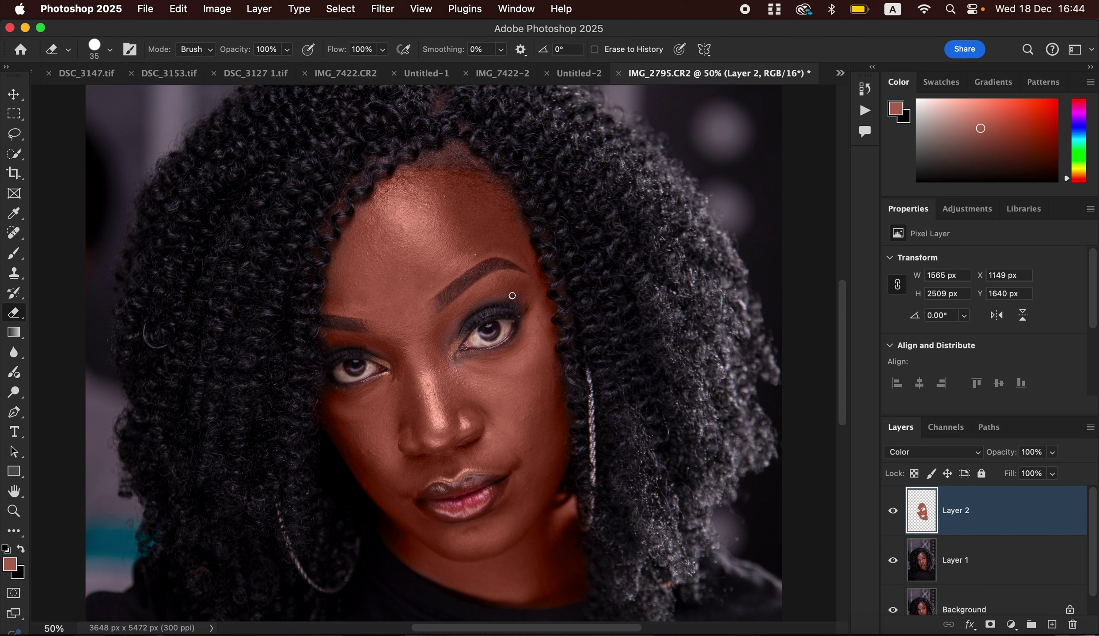
{"action": "left_click_drag", "start_coordinate": [487, 215], "coordinate": [508, 227]}
{"action": "mouse_move", "coordinate": [430, 490]}
{"action": "left_mouse_down"}
{"action": "mouse_move", "coordinate": [422, 501]}
{"action": "mouse_move", "coordinate": [470, 505]}
{"action": "mouse_move", "coordinate": [495, 486]}
{"action": "mouse_move", "coordinate": [481, 479]}
{"action": "mouse_move", "coordinate": [501, 488]}
{"action": "mouse_move", "coordinate": [480, 506]}
{"action": "mouse_move", "coordinate": [461, 505]}
{"action": "left_mouse_up"}
{"action": "key", "text": "b"}
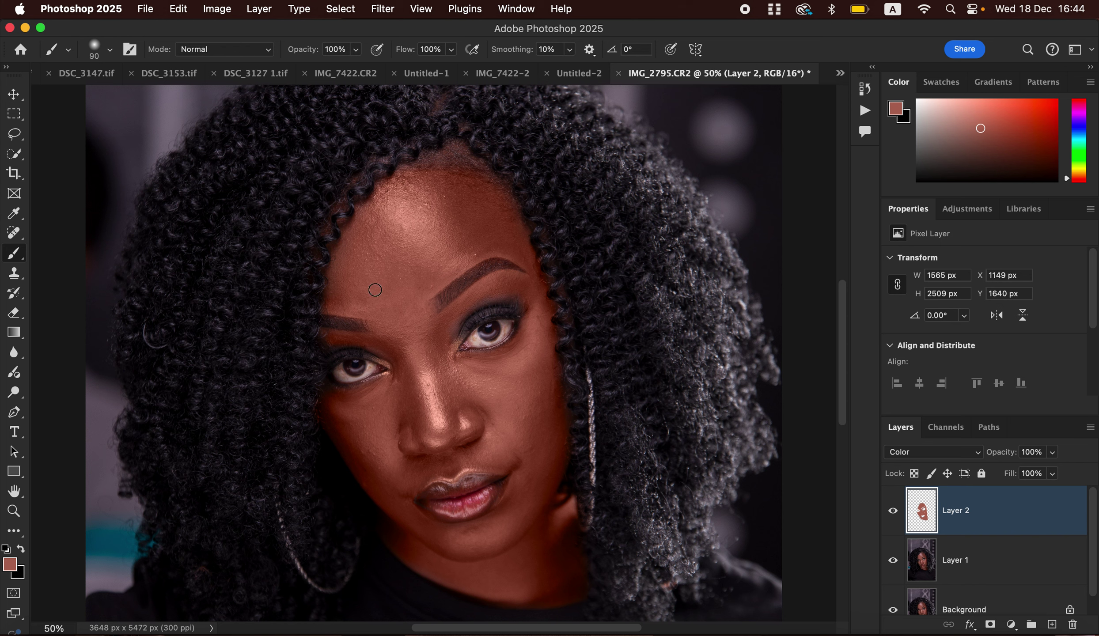
Step: Lower the opacity of the painted Color-mode layer to 64%
{"action": "left_click", "coordinate": [1054, 454]}
{"action": "left_click_drag", "start_coordinate": [1036, 471], "coordinate": [1028, 471]}
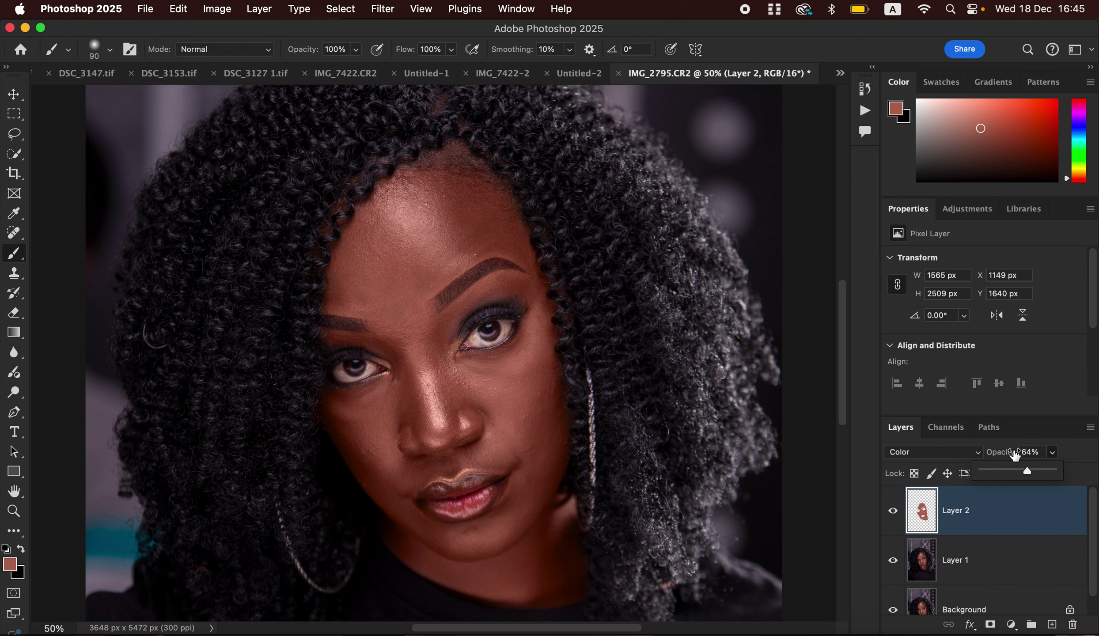
{"action": "key", "text": "super+minus"}
{"action": "key", "text": "super+minus"}
{"action": "key", "text": "super+equal"}
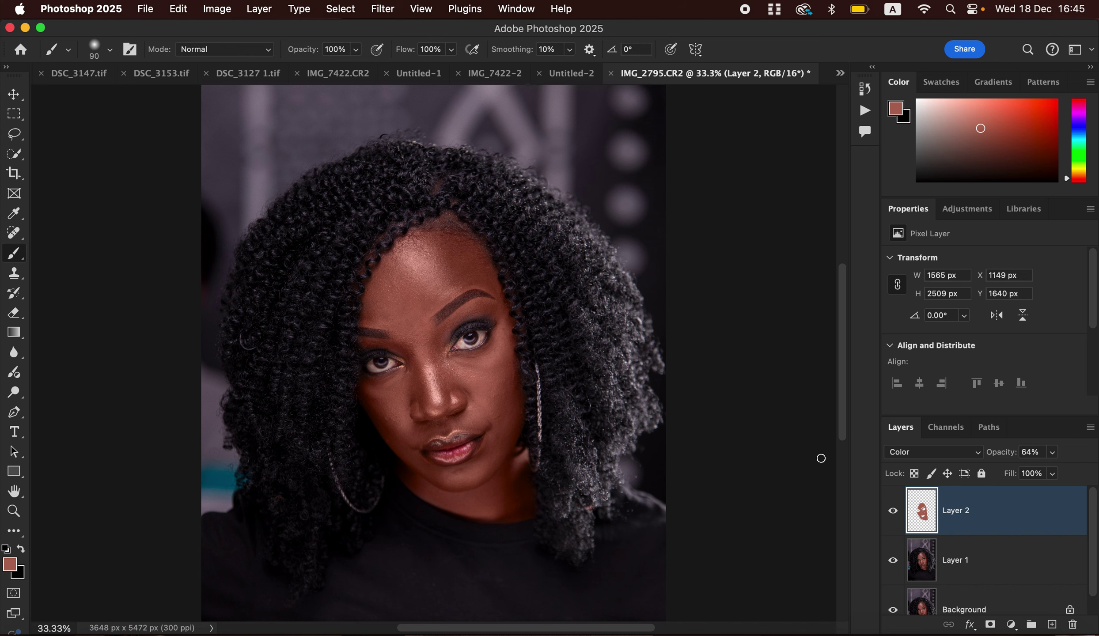
Step: Add a Hue/Saturation adjustment layer and set the lightness of the Reds to -12
{"action": "left_click", "coordinate": [1011, 625]}
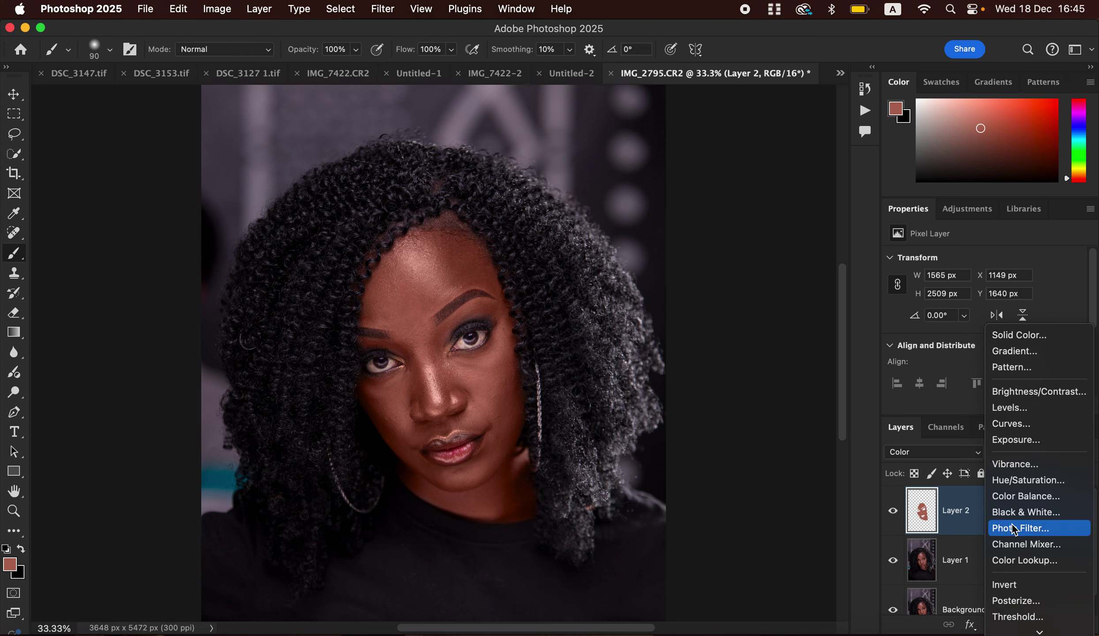
{"action": "left_click", "coordinate": [1027, 482]}
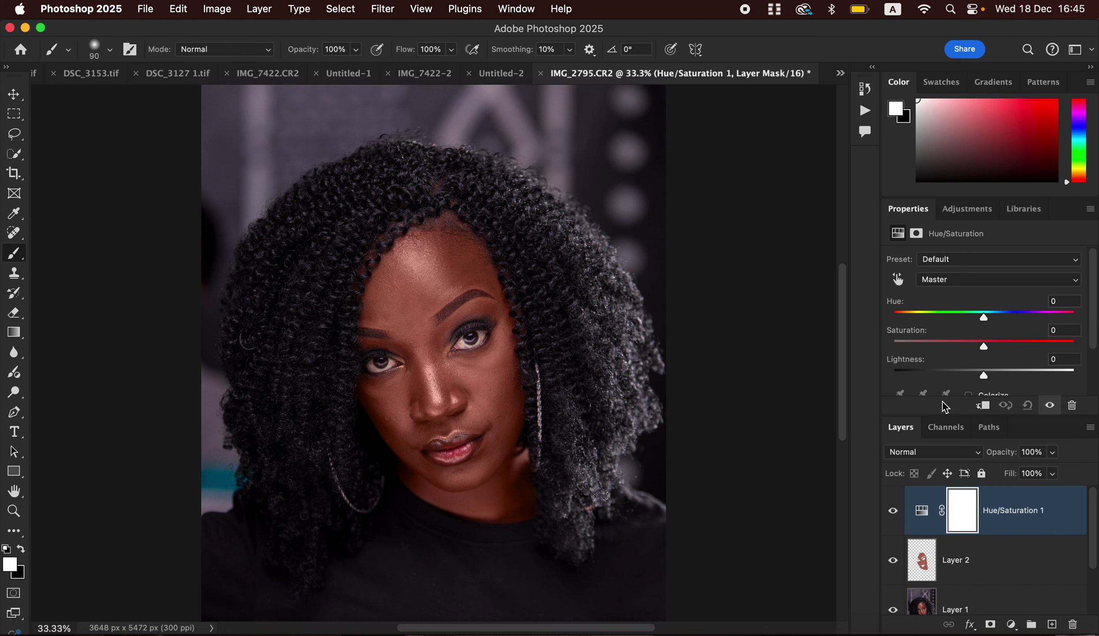
{"action": "left_click", "coordinate": [975, 285]}
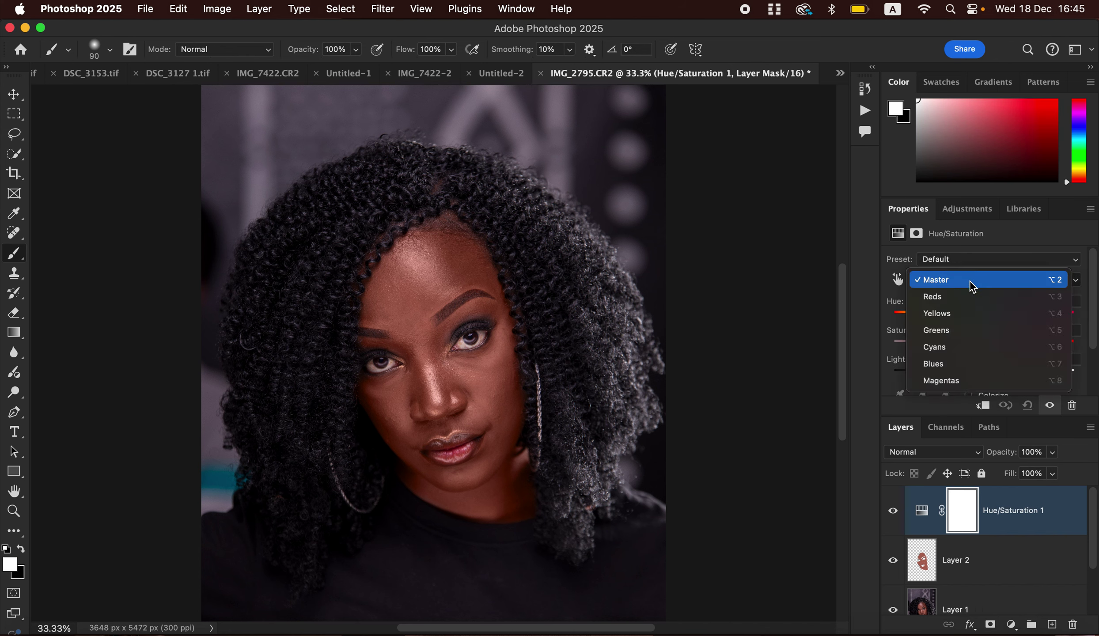
{"action": "left_click", "coordinate": [972, 300]}
{"action": "mouse_move", "coordinate": [983, 378]}
{"action": "left_mouse_down"}
{"action": "mouse_move", "coordinate": [962, 376]}
{"action": "mouse_move", "coordinate": [973, 378]}
{"action": "left_mouse_up"}
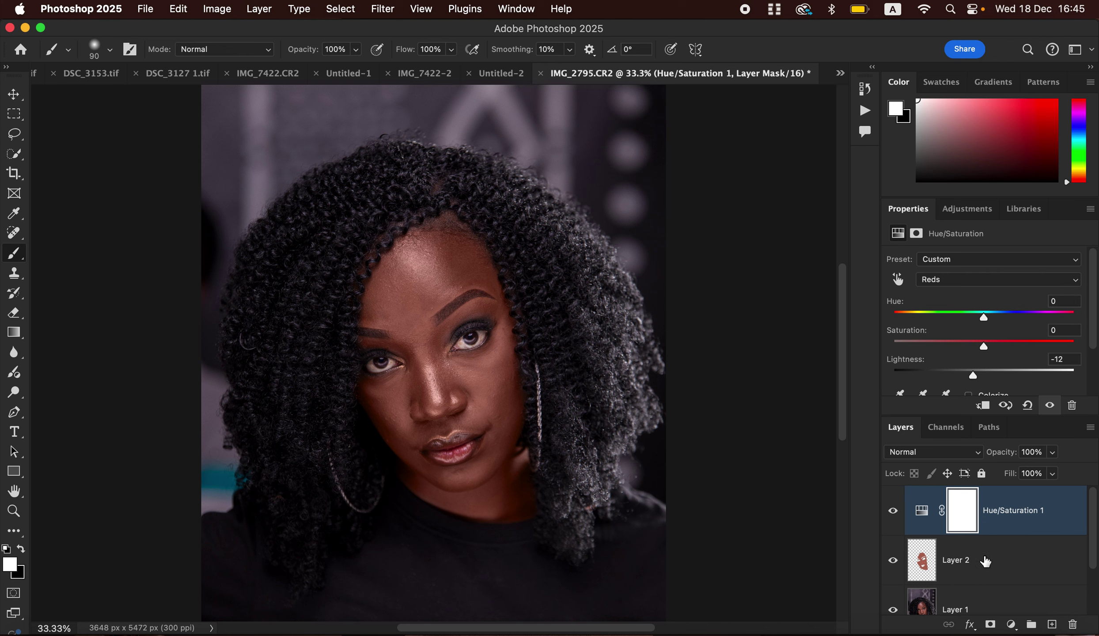
Step: Add a Color Balance adjustment layer and shift the midtones' Magenta-Green balance to +2
{"action": "left_click", "coordinate": [1011, 625]}
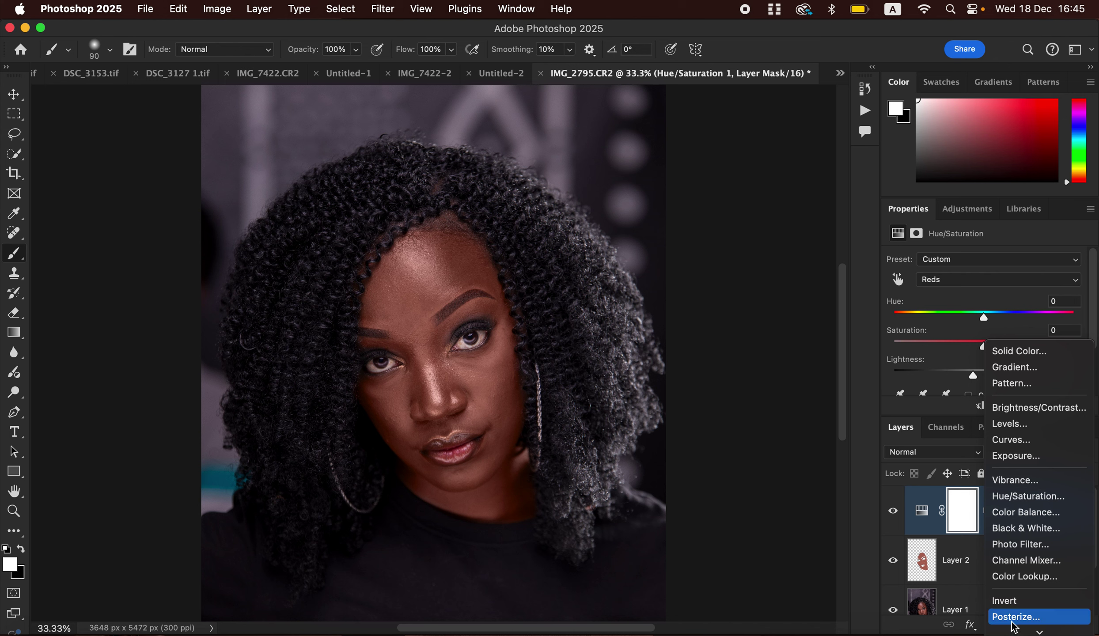
{"action": "left_click", "coordinate": [1024, 514]}
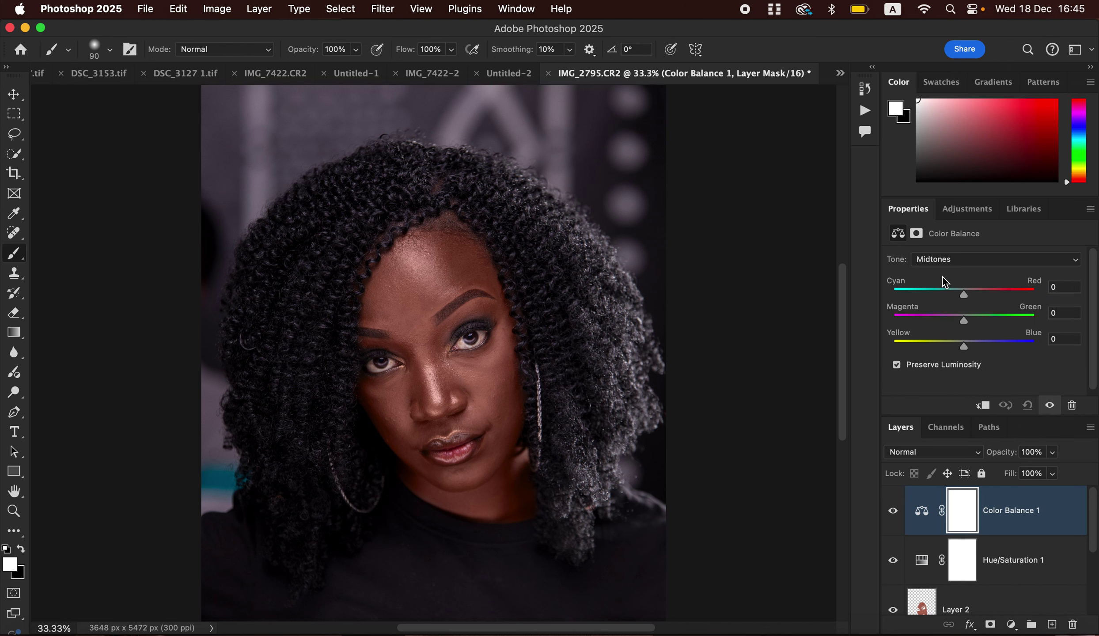
{"action": "left_click", "coordinate": [944, 260]}
{"action": "left_click", "coordinate": [944, 258]}
{"action": "left_click_drag", "start_coordinate": [968, 326], "coordinate": [967, 321]}
Step: Add a Black & White adjustment layer in Multiply blend mode at 12% opacity
{"action": "left_click", "coordinate": [1013, 623]}
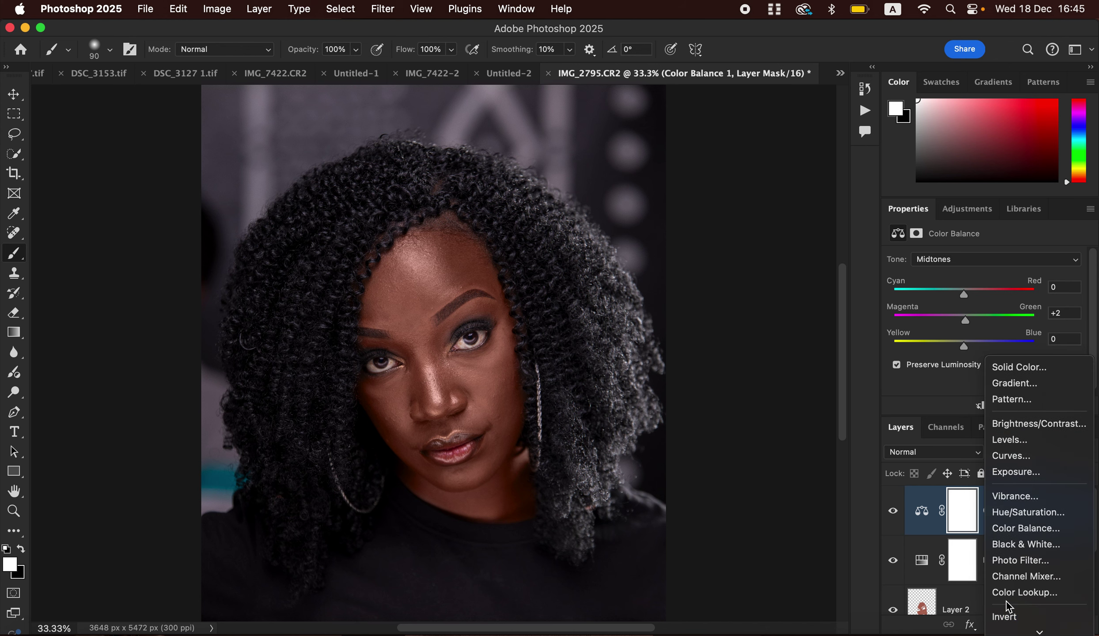
{"action": "left_click", "coordinate": [1020, 547]}
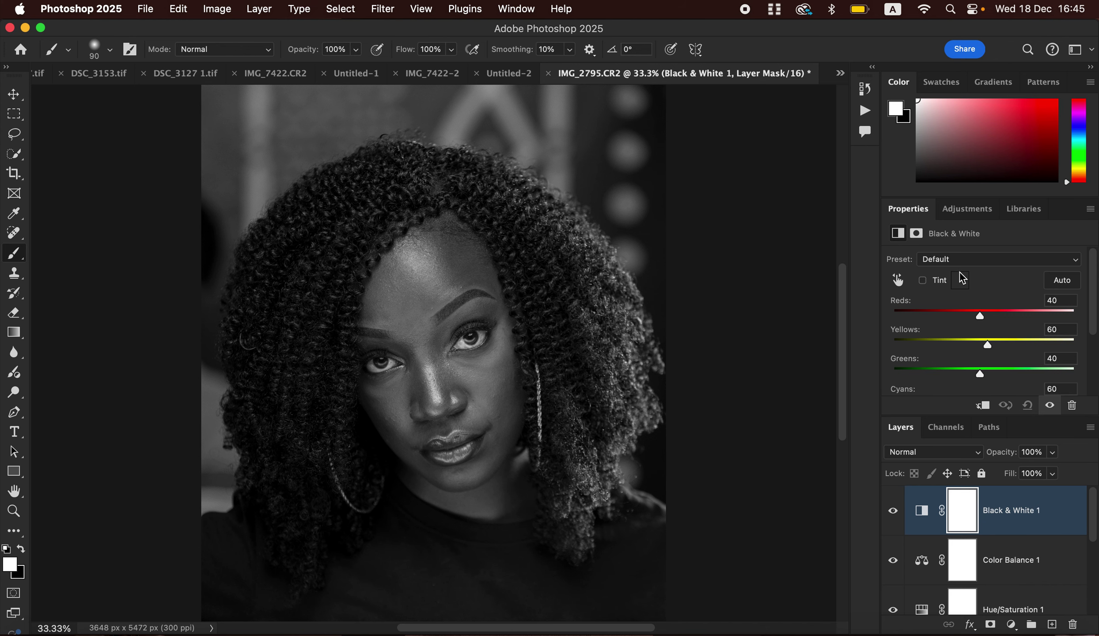
{"action": "left_click", "coordinate": [925, 452]}
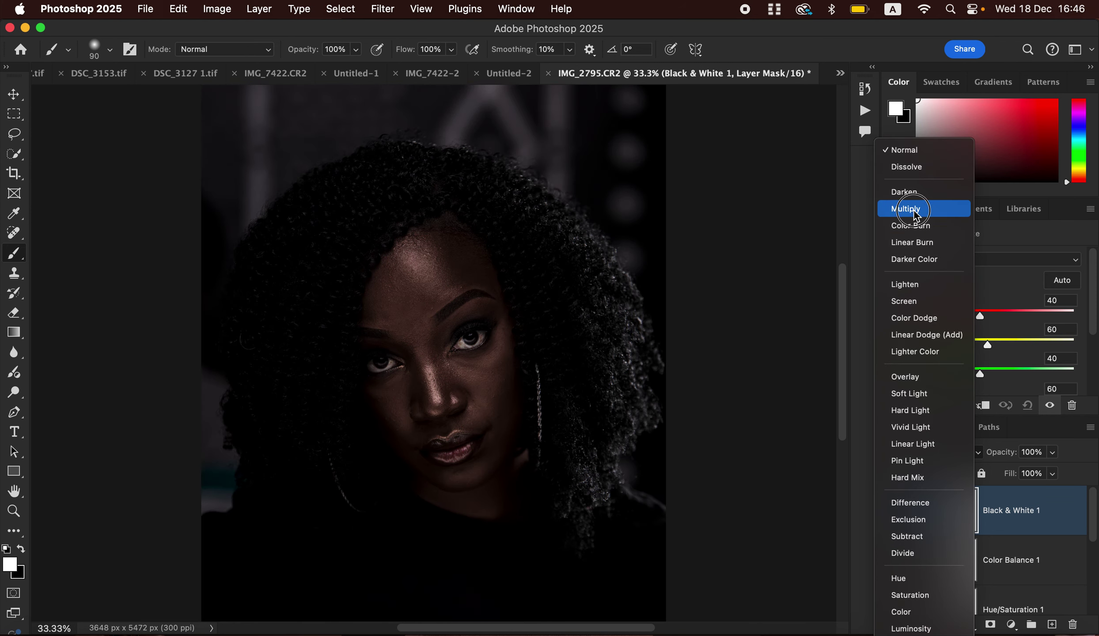
{"action": "left_click", "coordinate": [908, 209]}
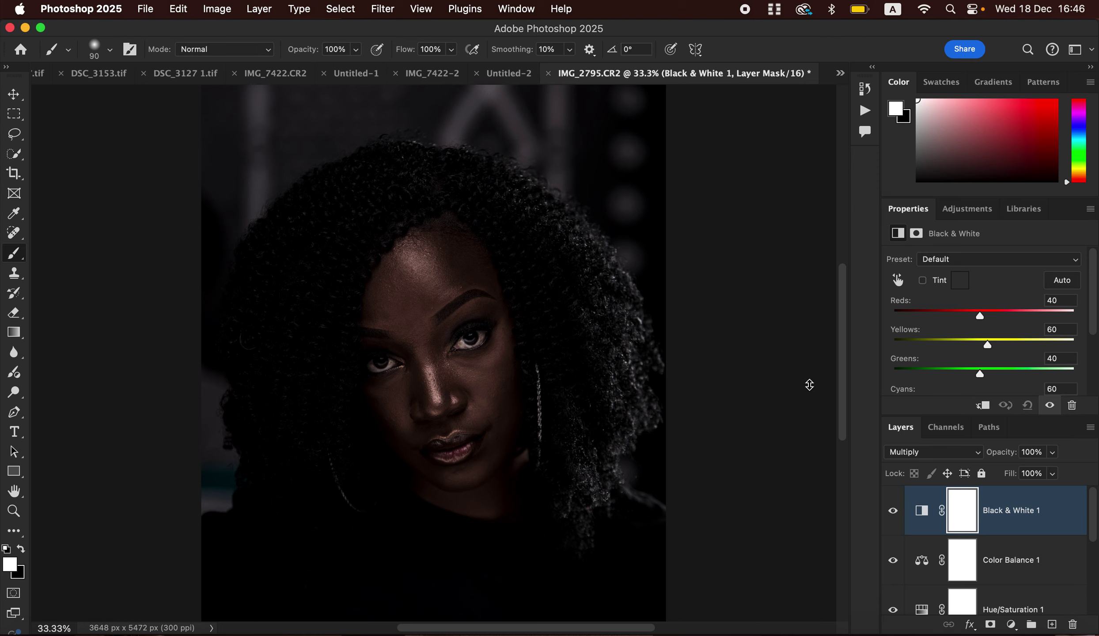
{"action": "left_click", "coordinate": [1056, 459]}
{"action": "left_click_drag", "start_coordinate": [1056, 471], "coordinate": [991, 472]}
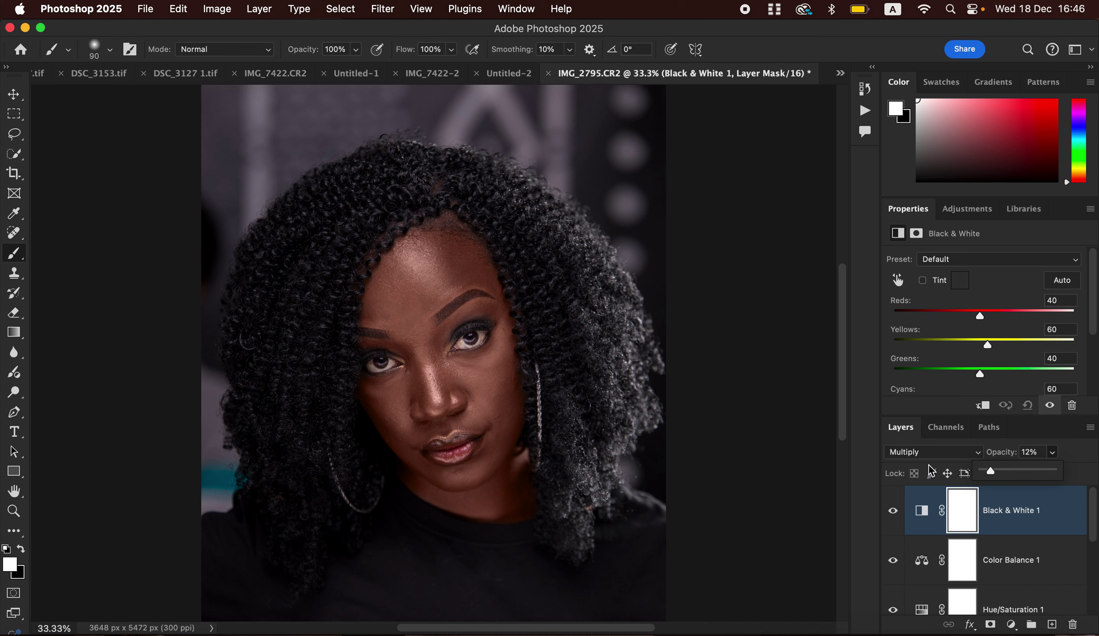
Step: Add a Selective Color adjustment layer and set the Blacks to Cyan +8% and Black +2%
{"action": "left_click", "coordinate": [1011, 625]}
{"action": "left_click", "coordinate": [1021, 629]}
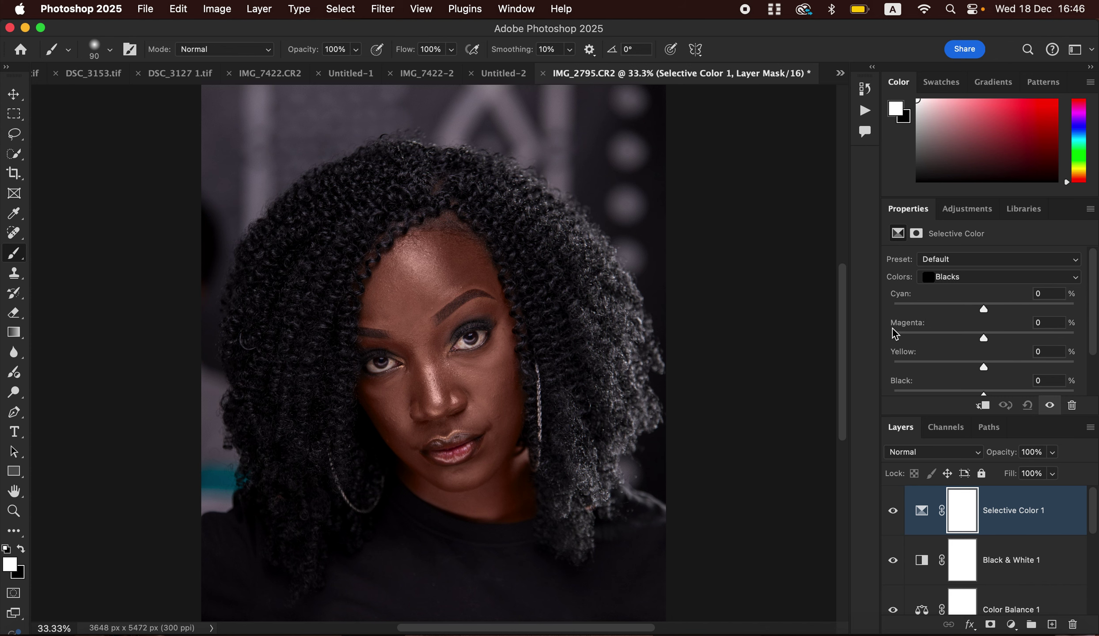
{"action": "left_click", "coordinate": [948, 278]}
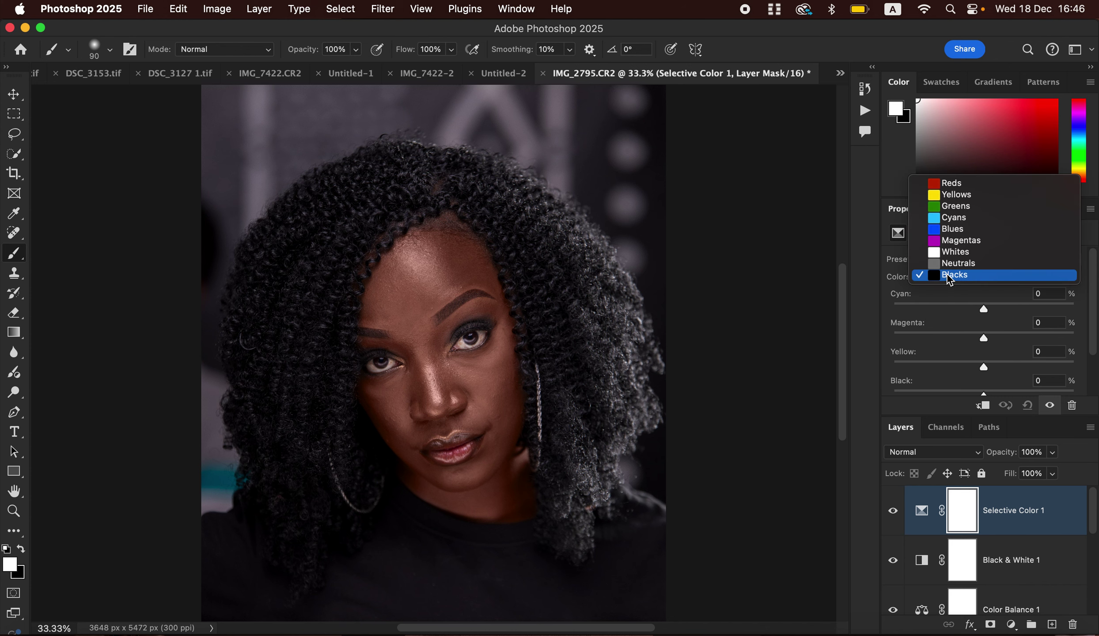
{"action": "left_click", "coordinate": [949, 276]}
{"action": "left_click", "coordinate": [960, 276]}
{"action": "left_click", "coordinate": [963, 279]}
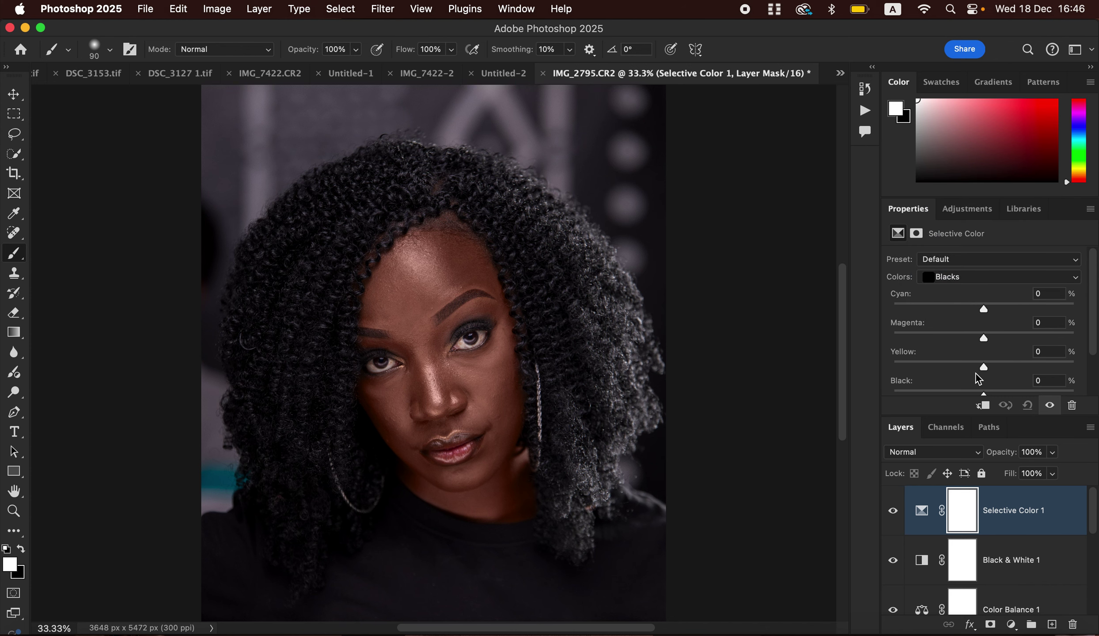
{"action": "left_click_drag", "start_coordinate": [988, 397], "coordinate": [987, 398]}
{"action": "left_click_drag", "start_coordinate": [987, 307], "coordinate": [992, 315]}
{"action": "left_click_drag", "start_coordinate": [990, 315], "coordinate": [986, 316]}
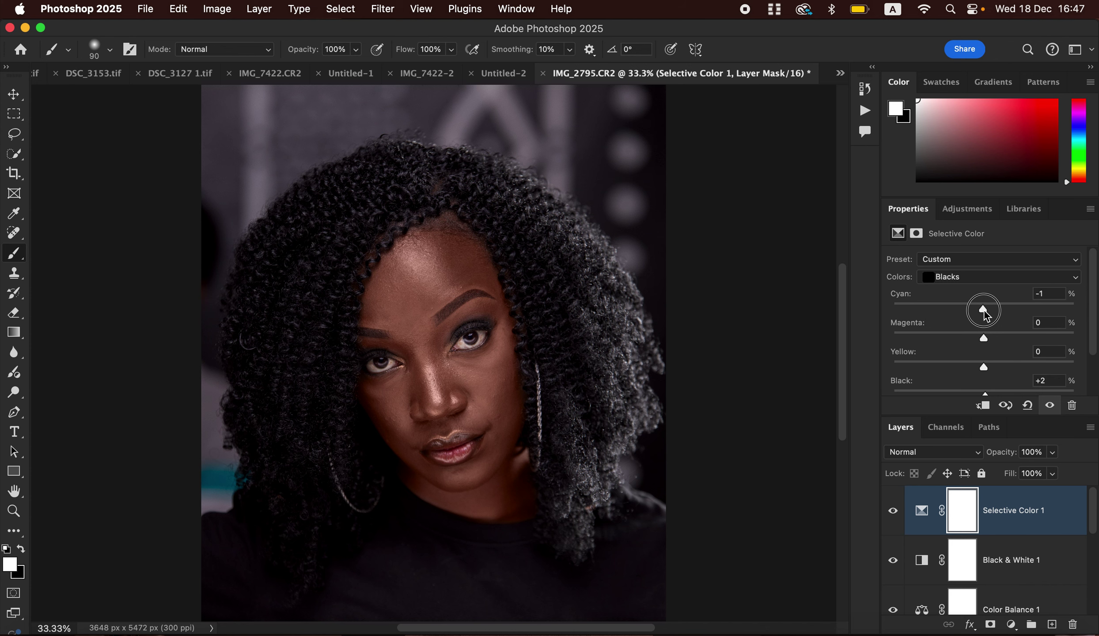
{"action": "left_click_drag", "start_coordinate": [987, 316], "coordinate": [993, 314]}
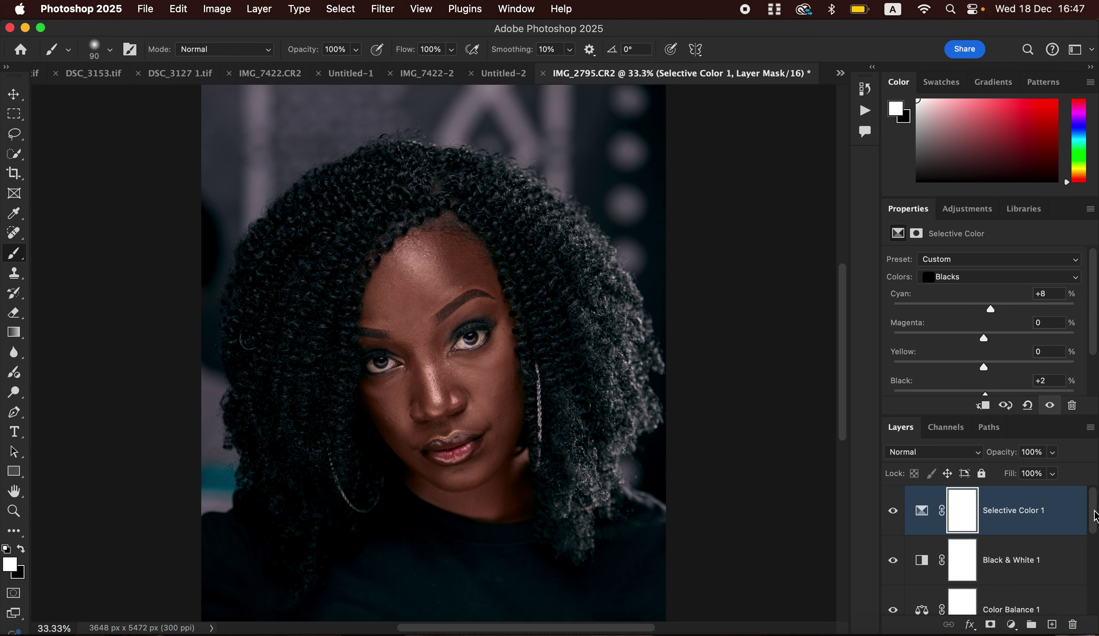
Step: Compare the edited portrait with the original by repeatedly showing only the Background layer
{"action": "left_click_drag", "start_coordinate": [1096, 521], "coordinate": [1095, 613]}
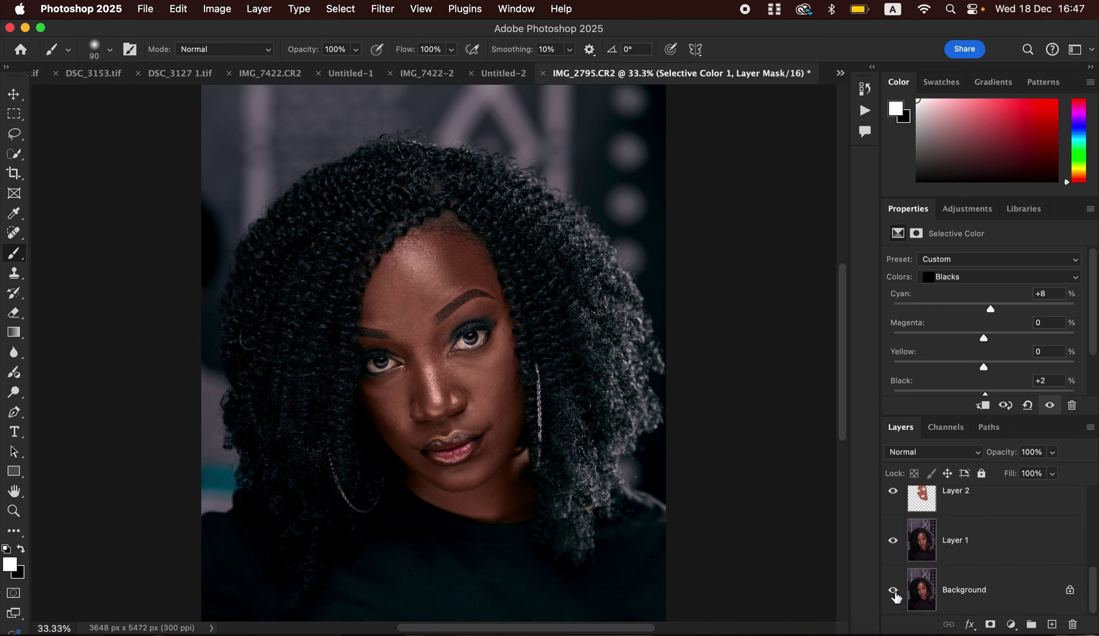
{"action": "left_click", "coordinate": [893, 591], "text": "alt"}
{"action": "left_click", "coordinate": [893, 595], "text": "alt"}
{"action": "left_click", "coordinate": [896, 595], "text": "alt"}
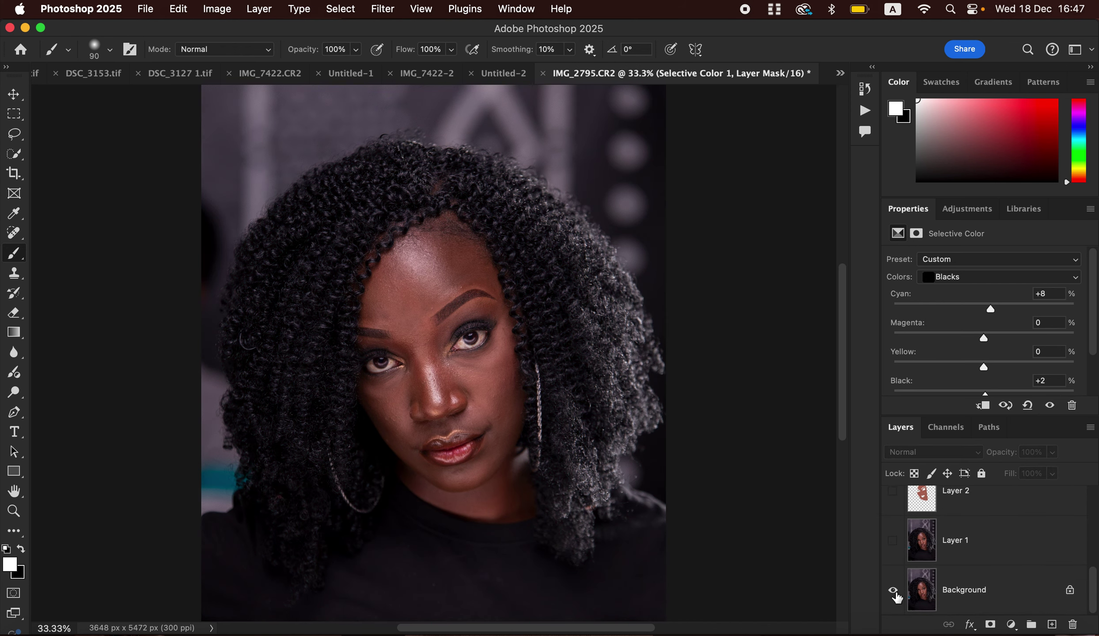
{"action": "left_click", "coordinate": [894, 594], "text": "alt"}
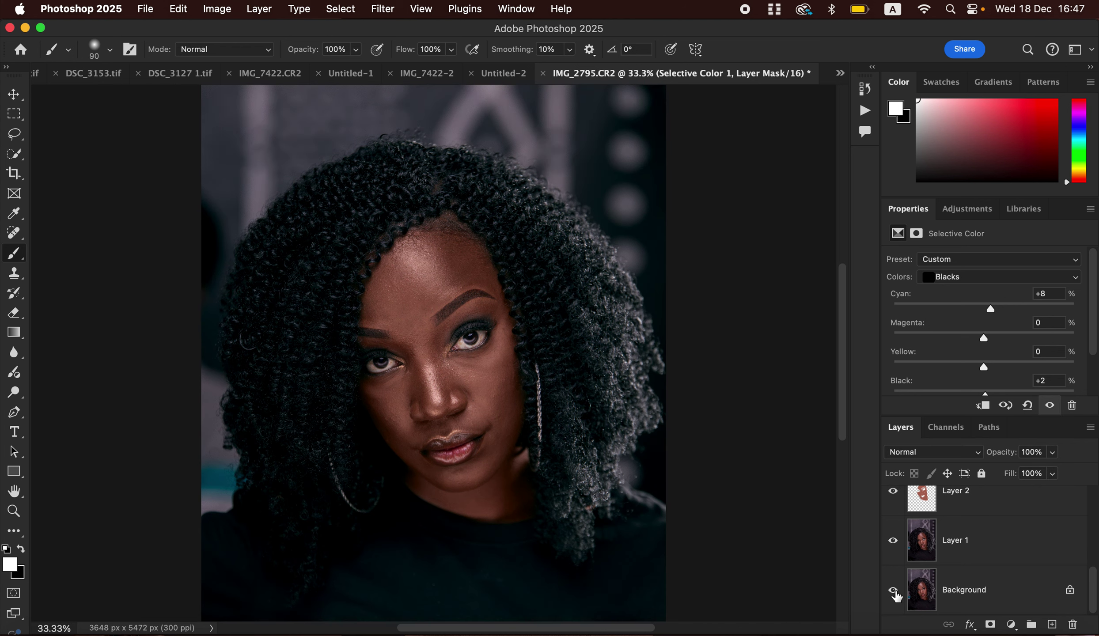
{"action": "left_click", "coordinate": [896, 595], "text": "alt"}
{"action": "left_click", "coordinate": [897, 596], "text": "alt"}
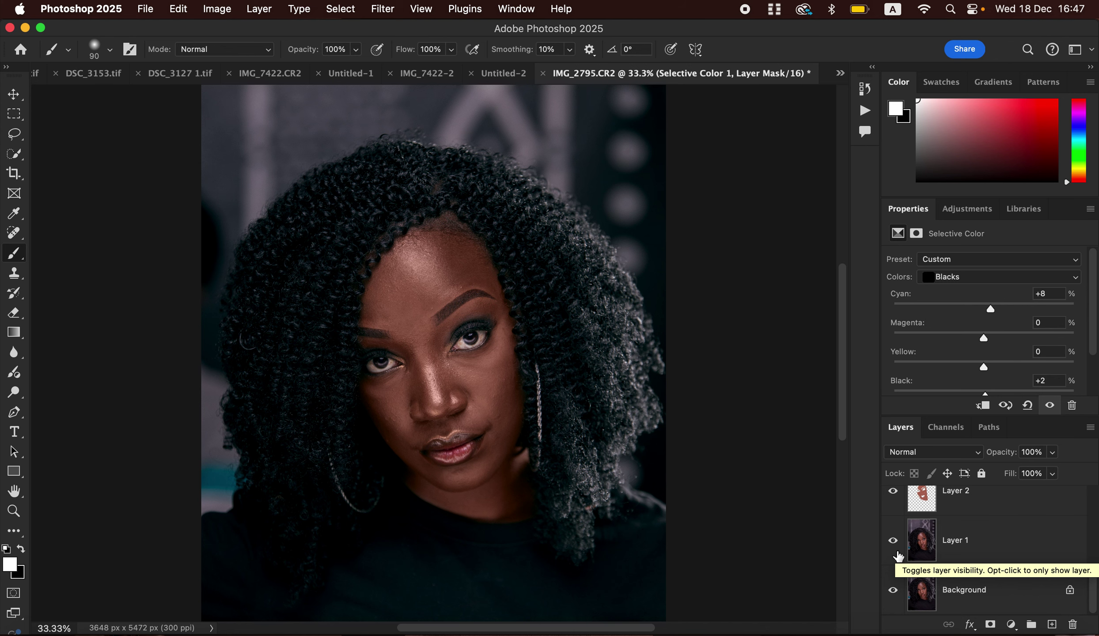
Step: Add a Curves adjustment layer above Selective Color and move its white point to input 177
{"action": "scroll", "coordinate": [1091, 585], "scroll_direction": "up", "scroll_amount": 1}
{"action": "scroll", "coordinate": [1095, 562], "scroll_direction": "up", "scroll_amount": 3}
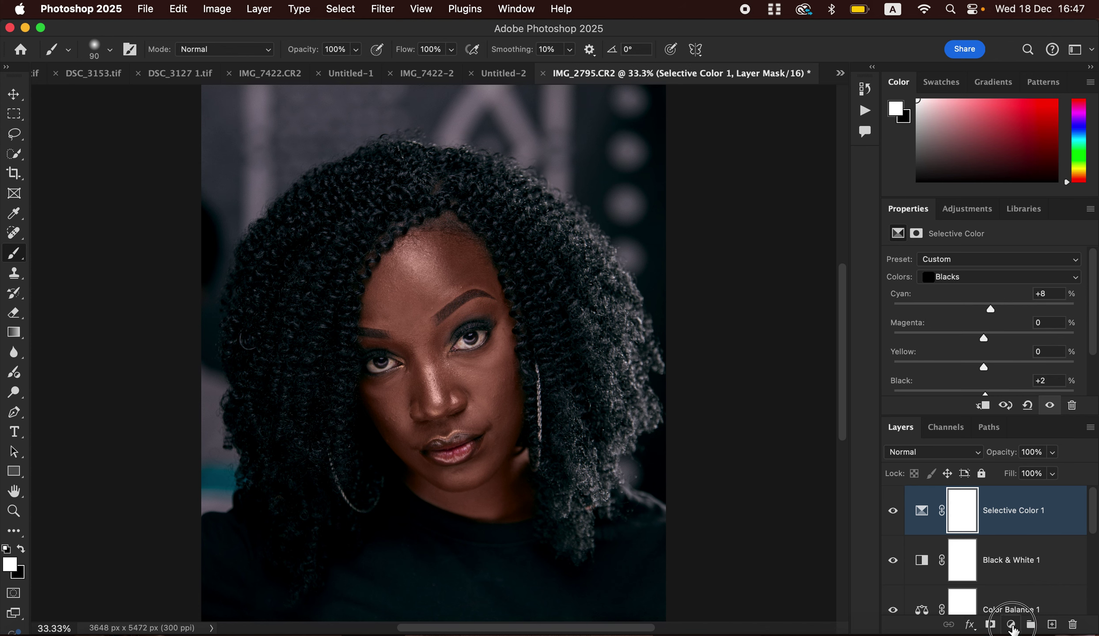
{"action": "left_click", "coordinate": [1011, 626]}
{"action": "left_click", "coordinate": [1026, 441]}
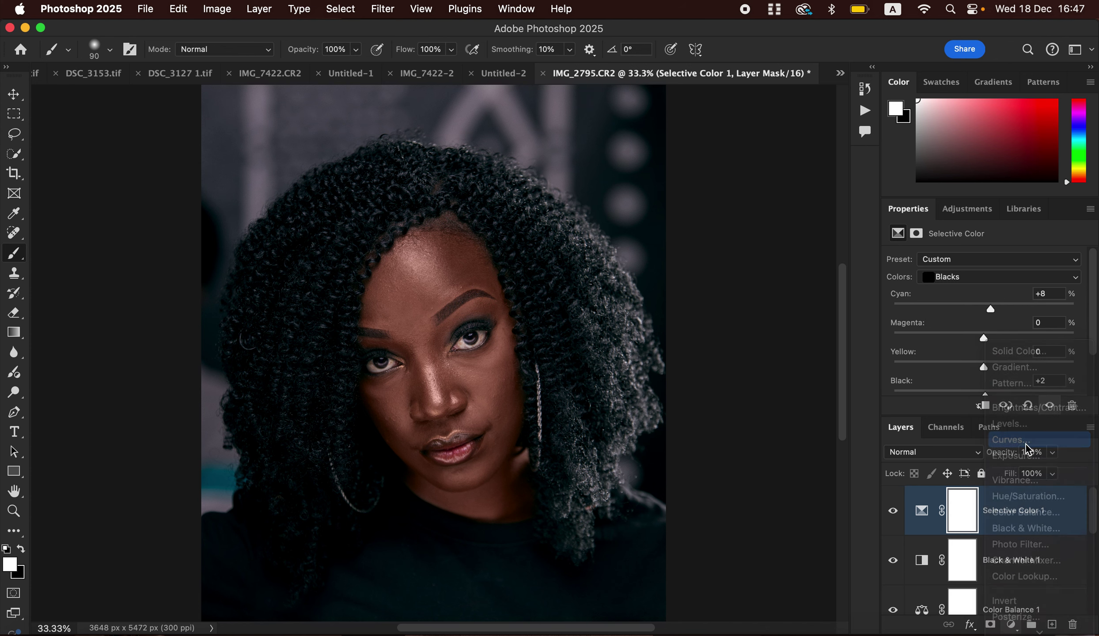
{"action": "left_click", "coordinate": [1092, 310]}
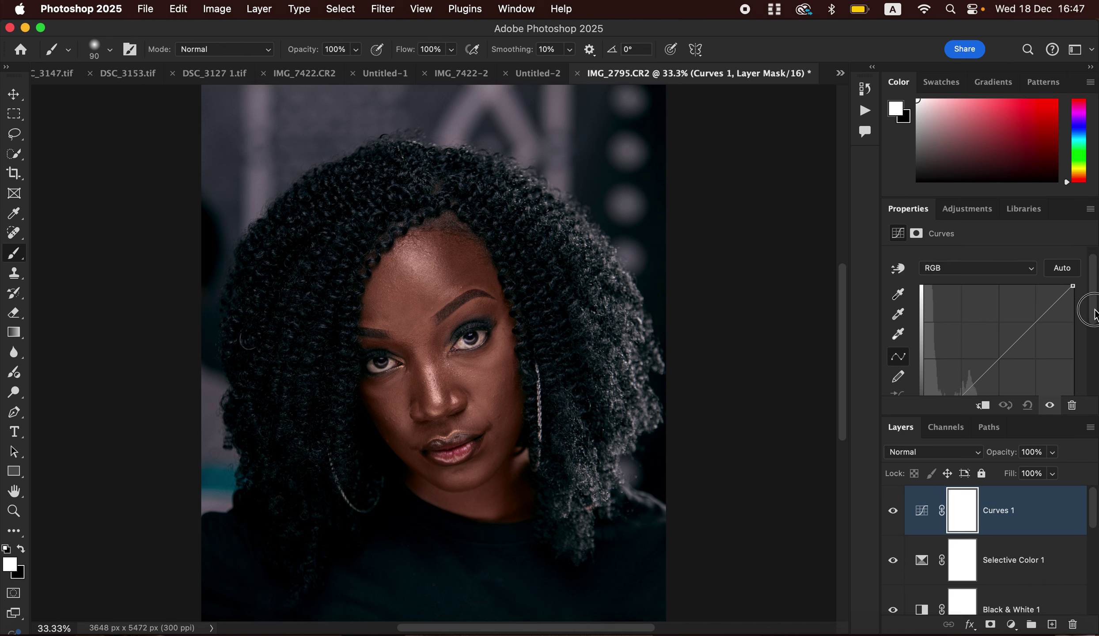
{"action": "scroll", "coordinate": [1093, 310], "scroll_direction": "down", "scroll_amount": 5}
{"action": "left_click_drag", "start_coordinate": [1071, 357], "coordinate": [1027, 361]}
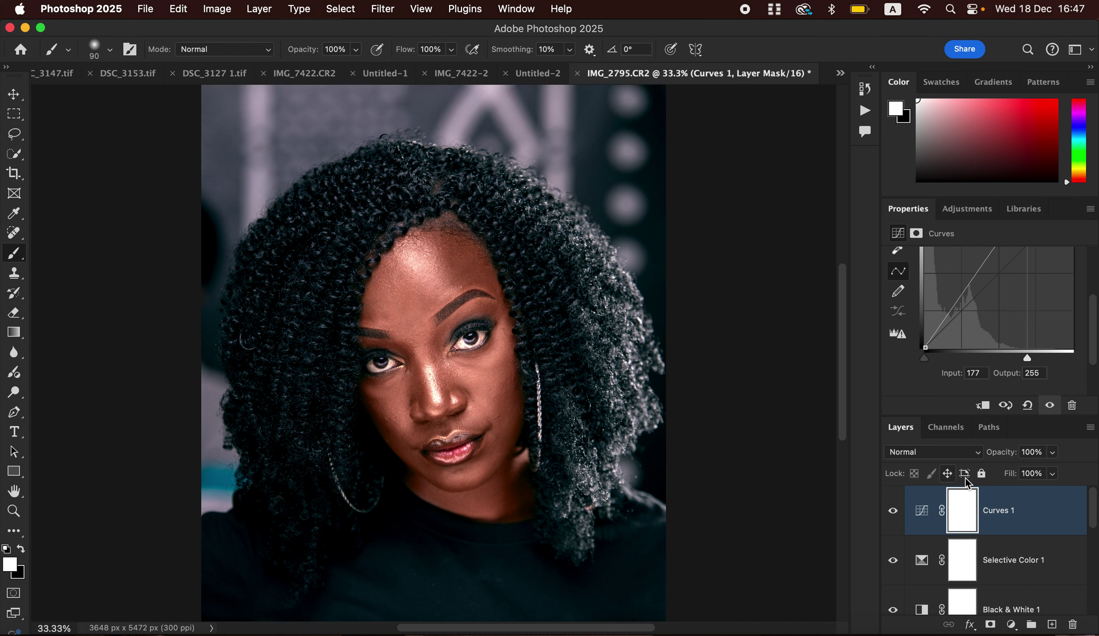
Step: Limit the Curves layer to the highlights by splitting the Underlying Layer shadow slider of Blend If to 158 / 217
{"action": "left_click", "coordinate": [1054, 523]}
{"action": "double_click", "coordinate": [1053, 523]}
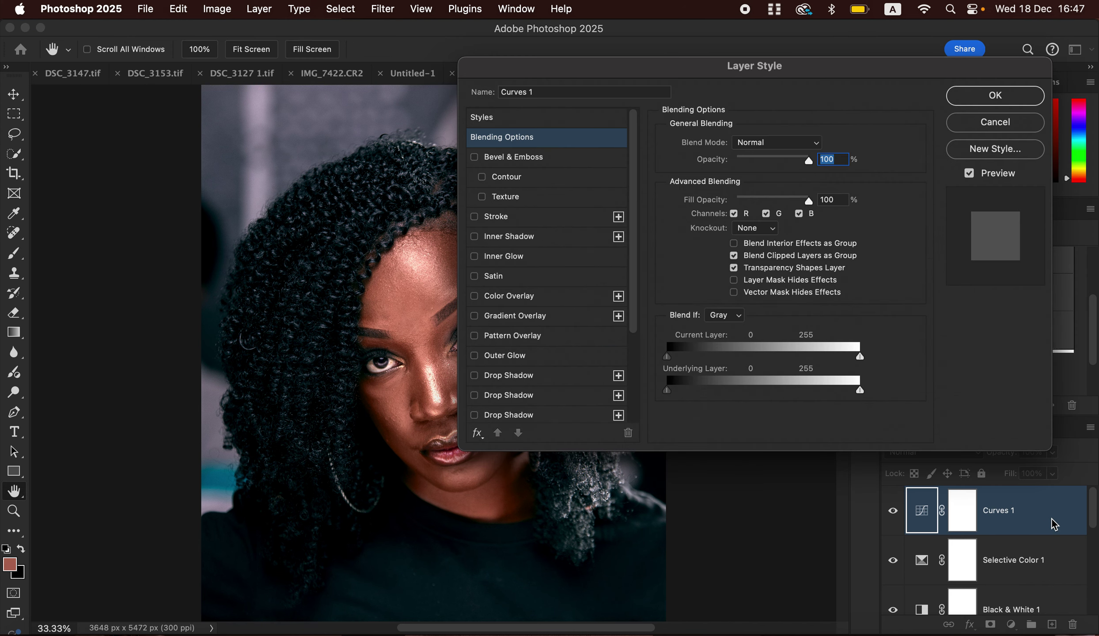
{"action": "left_click_drag", "start_coordinate": [790, 68], "coordinate": [865, 94]}
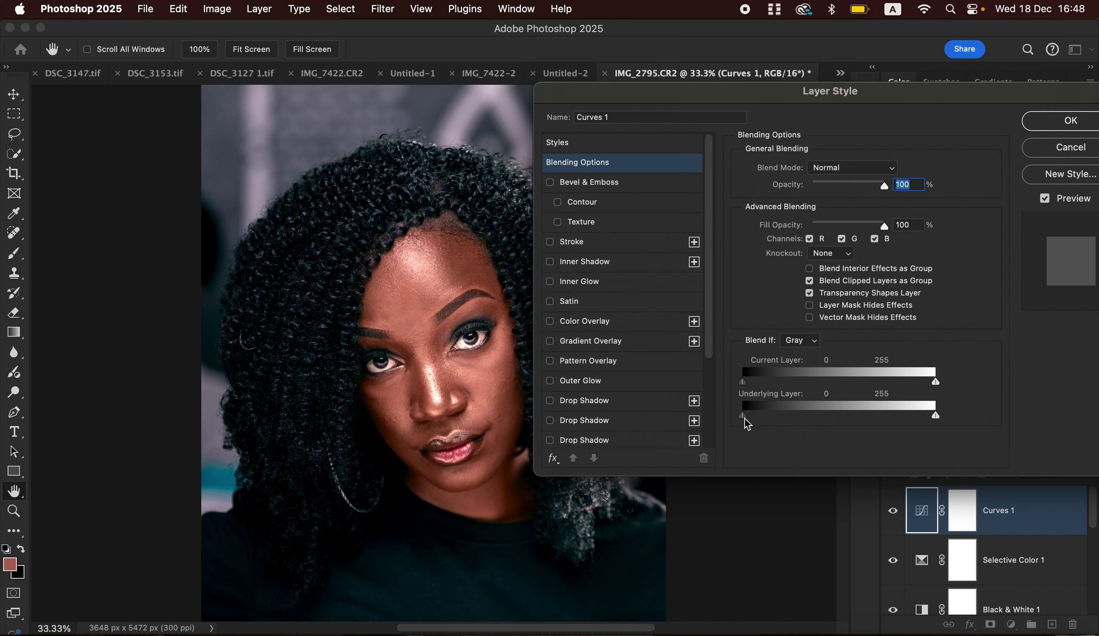
{"action": "left_click_drag", "start_coordinate": [746, 420], "coordinate": [862, 426]}
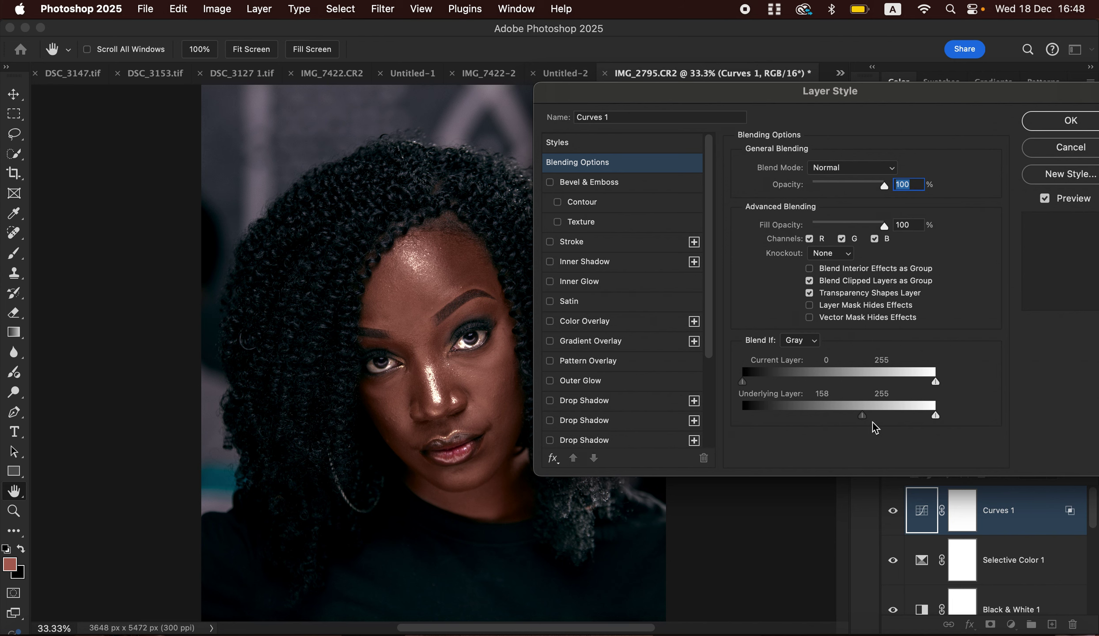
{"action": "key", "text": "alt"}
{"action": "left_click_drag", "start_coordinate": [863, 416], "coordinate": [909, 416]}
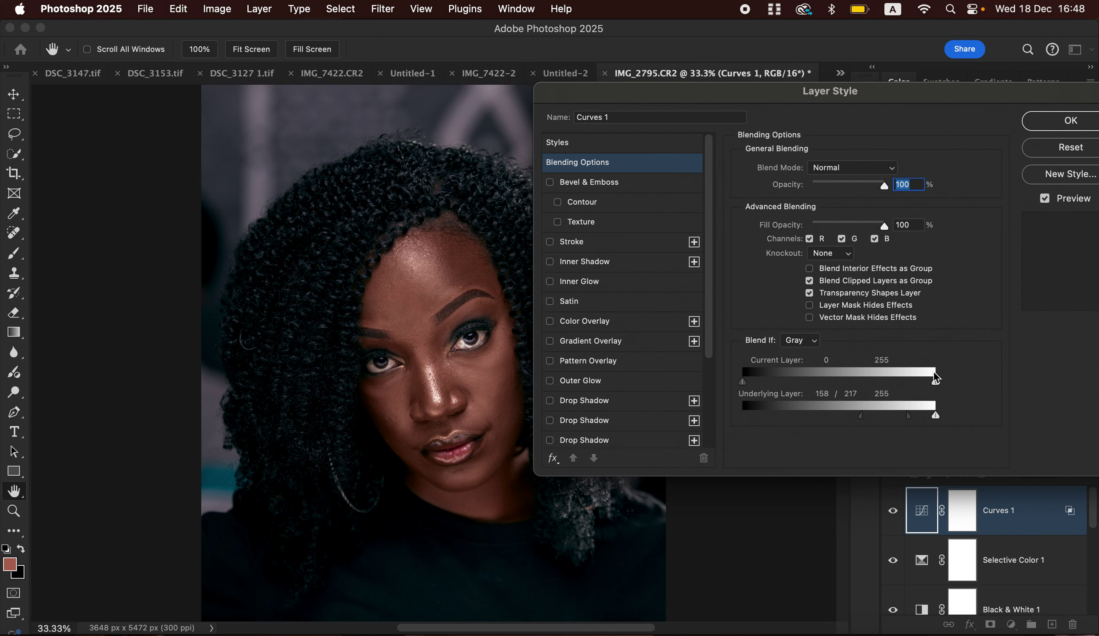
{"action": "left_click", "coordinate": [1068, 123]}
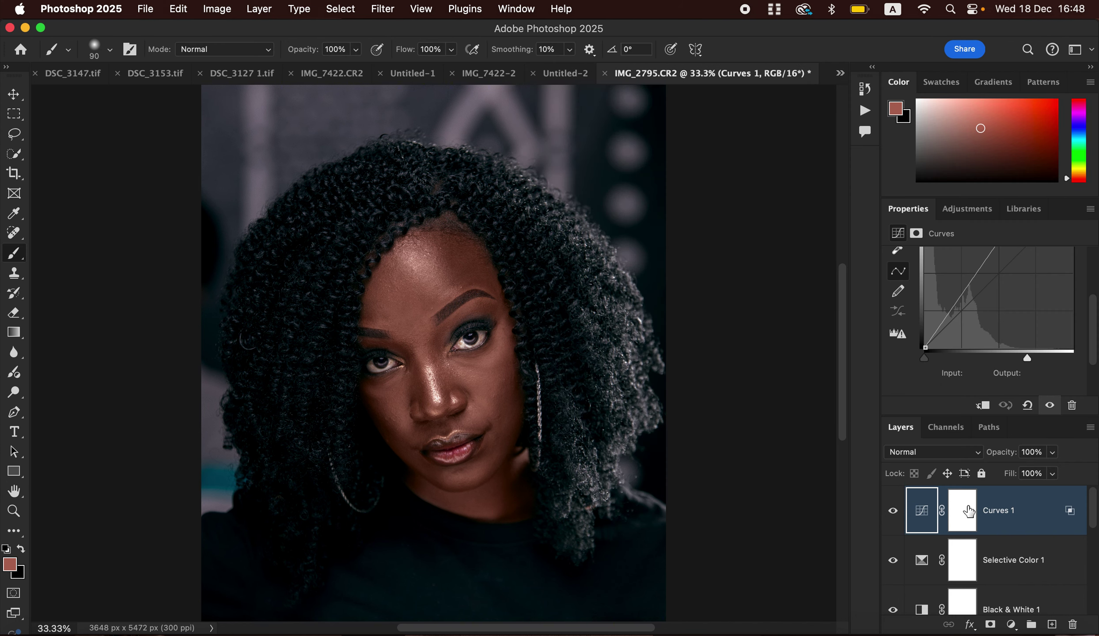
Step: Invert the Curves layer's mask to black and use white as the foreground color
{"action": "left_click", "coordinate": [963, 517]}
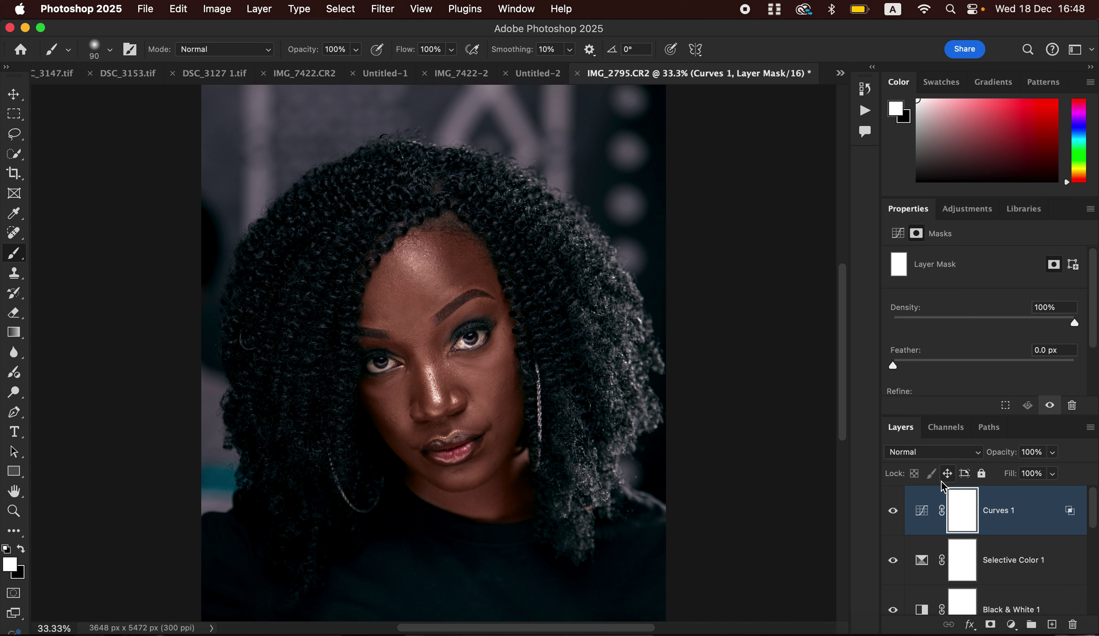
{"action": "key", "text": "super+i"}
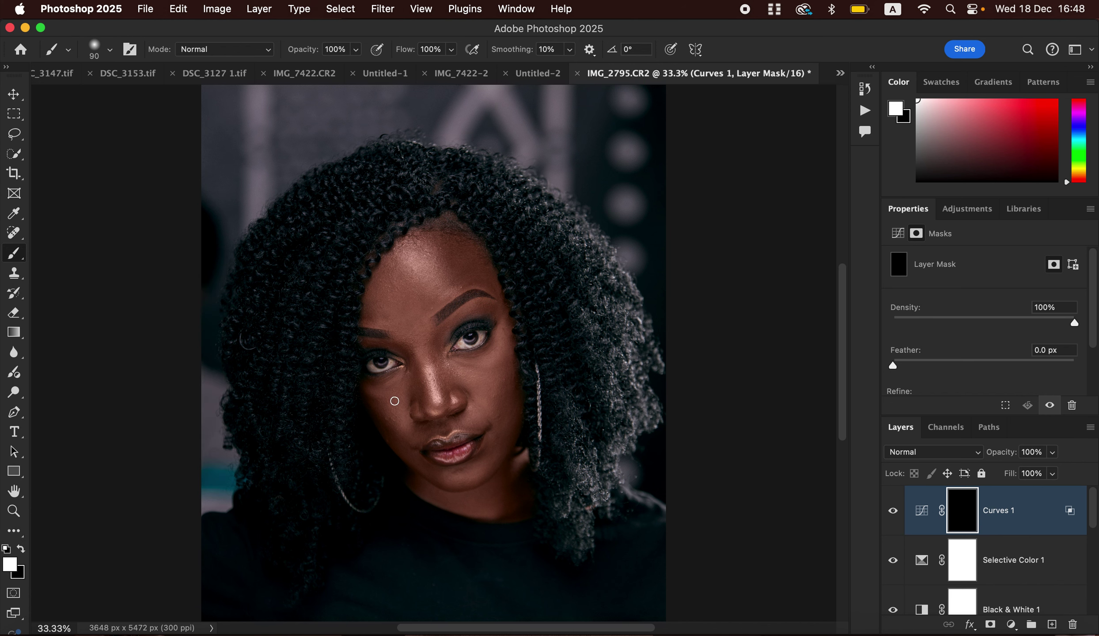
{"action": "left_click", "coordinate": [20, 548]}
{"action": "left_click", "coordinate": [20, 548]}
{"action": "left_click", "coordinate": [21, 548]}
{"action": "left_click", "coordinate": [21, 548]}
{"action": "left_click", "coordinate": [21, 548]}
{"action": "left_click", "coordinate": [20, 548]}
{"action": "key", "text": "x"}
{"action": "key", "text": "x"}
Step: Enlarge the brush to 300 px and paint white on the Curves mask over the nose, forehead, mouth and both cheeks
{"action": "key", "text": "bracketright"}
{"action": "key", "text": "bracketright"}
{"action": "key", "text": "bracketright"}
{"action": "key", "text": "bracketright"}
{"action": "key", "text": "bracketright"}
{"action": "key", "text": "bracketright"}
{"action": "key", "text": "bracketright"}
{"action": "left_click", "coordinate": [434, 388]}
{"action": "left_click_drag", "start_coordinate": [417, 258], "coordinate": [420, 248]}
{"action": "left_click", "coordinate": [449, 442]}
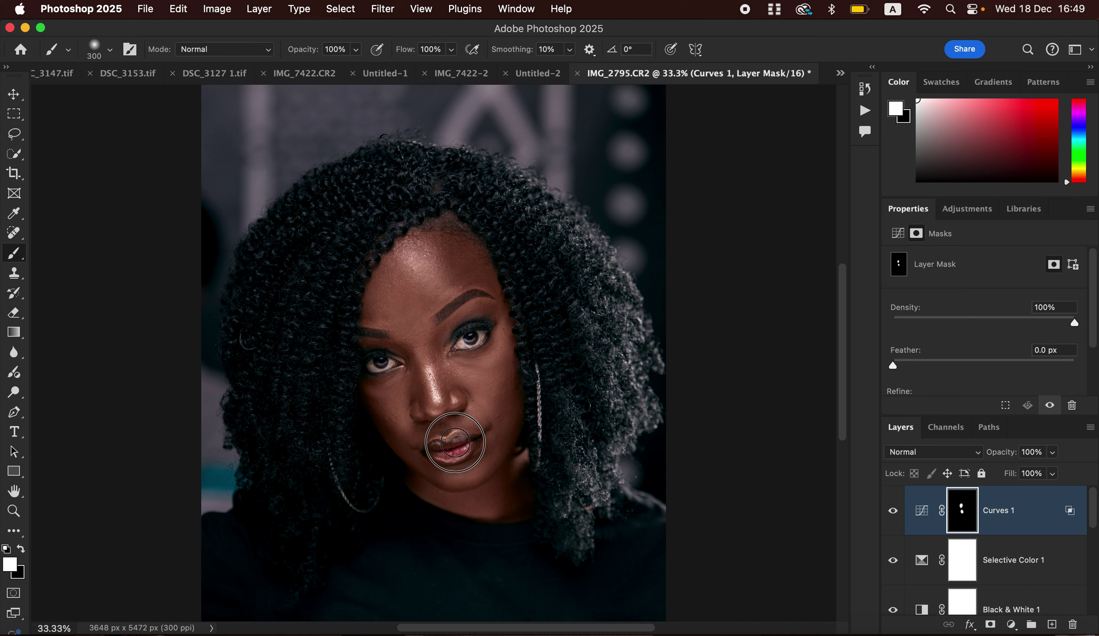
{"action": "left_click", "coordinate": [496, 356]}
{"action": "left_click", "coordinate": [380, 393]}
{"action": "left_click_drag", "start_coordinate": [417, 285], "coordinate": [419, 264]}
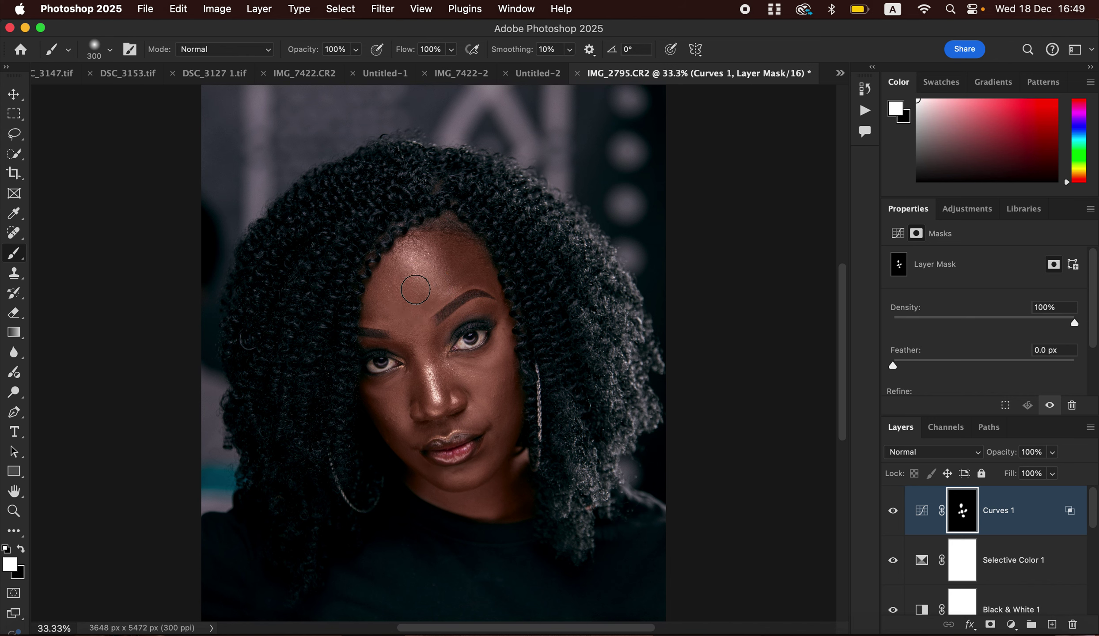
Step: Compare the portrait with and without the Curves layer and lower that layer's opacity to 71%
{"action": "left_click", "coordinate": [894, 515]}
{"action": "left_click", "coordinate": [894, 515]}
{"action": "left_click", "coordinate": [894, 515]}
{"action": "left_click", "coordinate": [894, 515]}
{"action": "left_click", "coordinate": [1053, 452]}
{"action": "left_click_drag", "start_coordinate": [1058, 470], "coordinate": [1031, 470]}
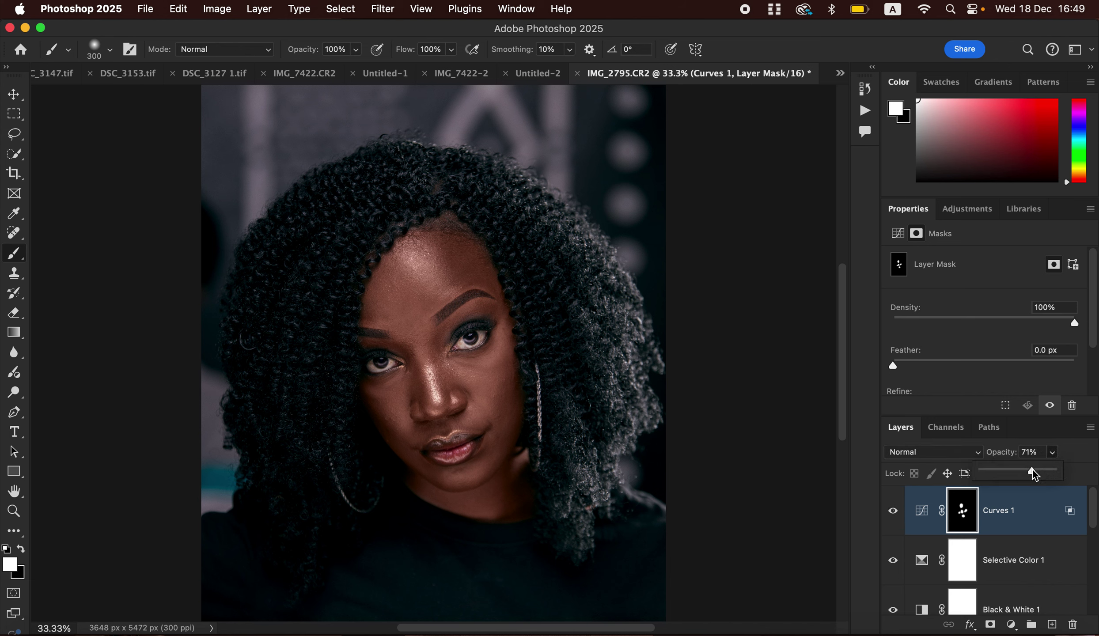